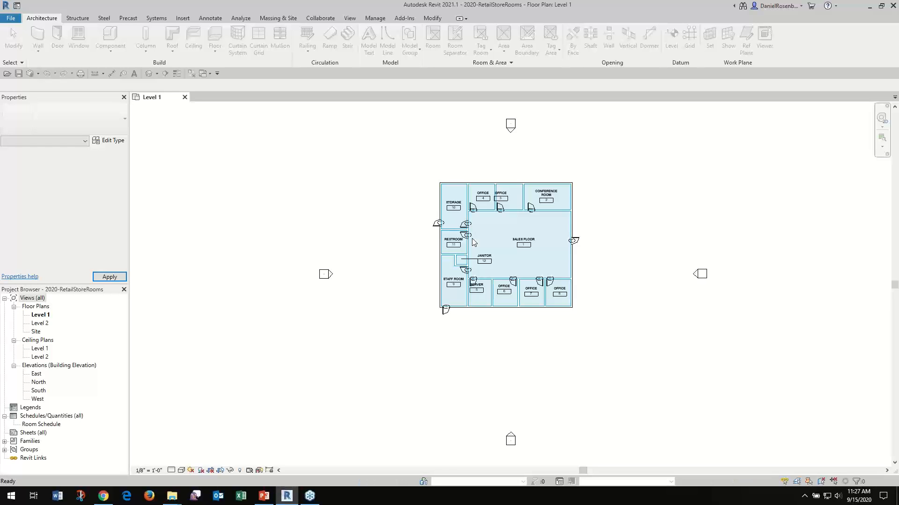
Step: Launch Dynamo for the 2020-RetailStoreRooms model and maximize its window
scroll(548, 226, up, 3)
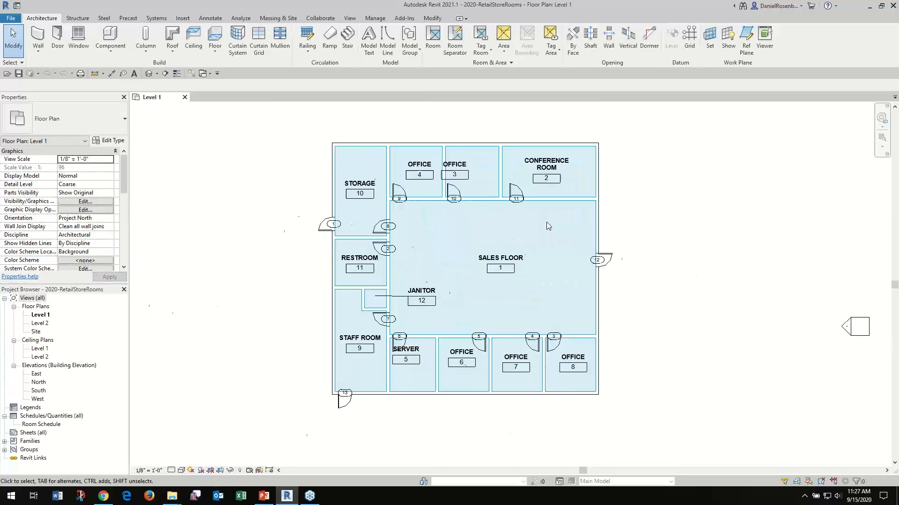
scroll(548, 226, up, 1)
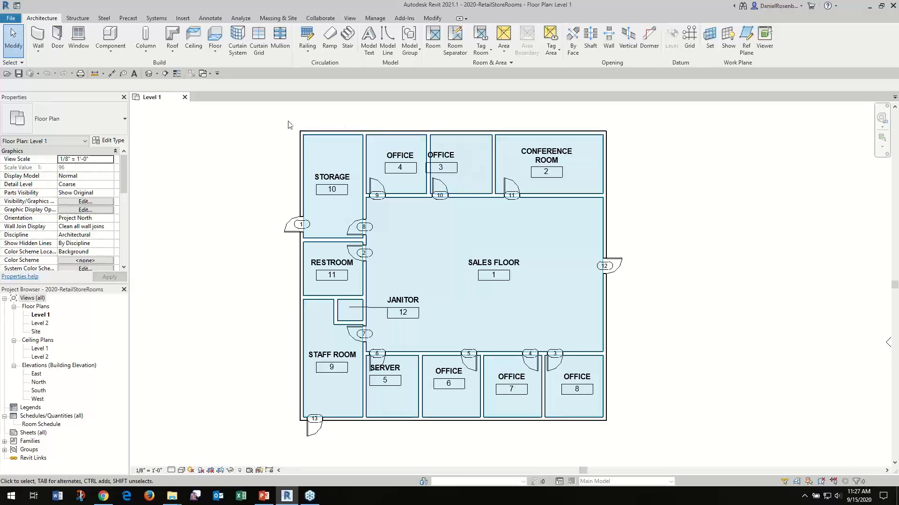
click(381, 22)
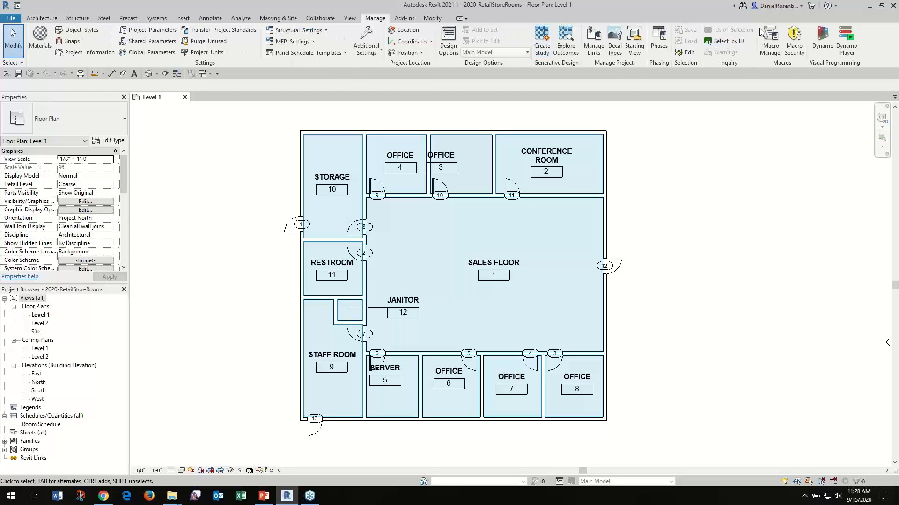
click(822, 41)
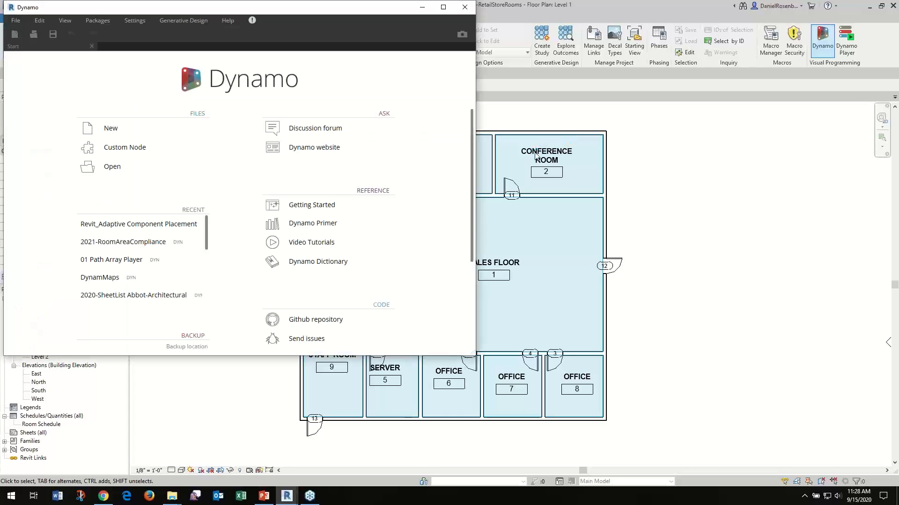
drag(283, 9, 403, 1)
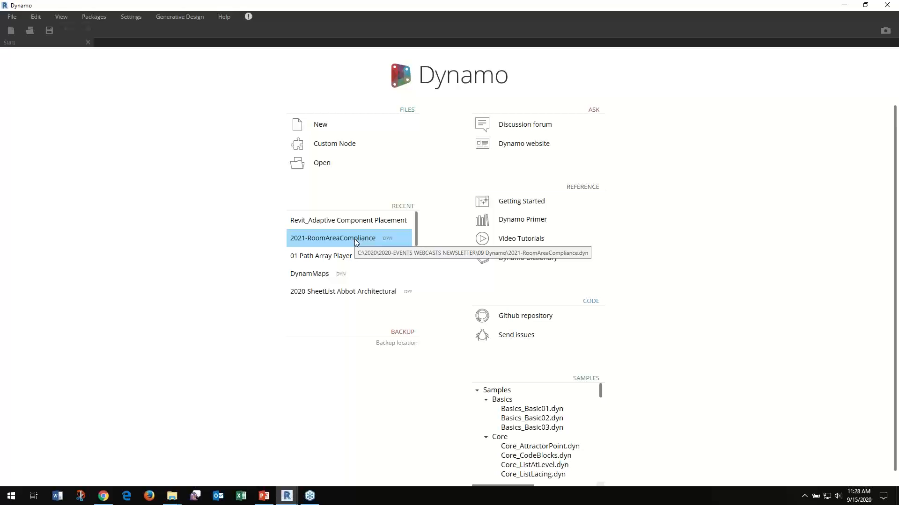
Step: Open the 2021-RoomAreaCompliance.dyn definition in manual execution mode
click(329, 164)
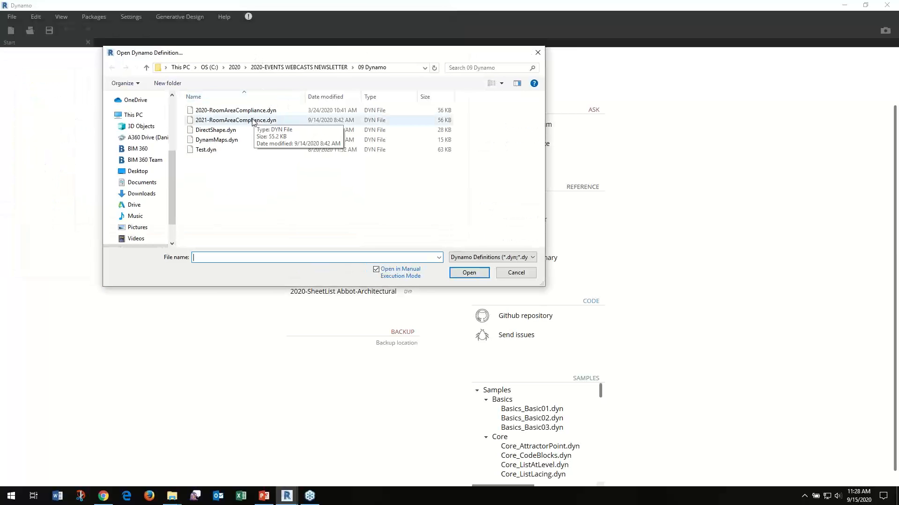
click(253, 121)
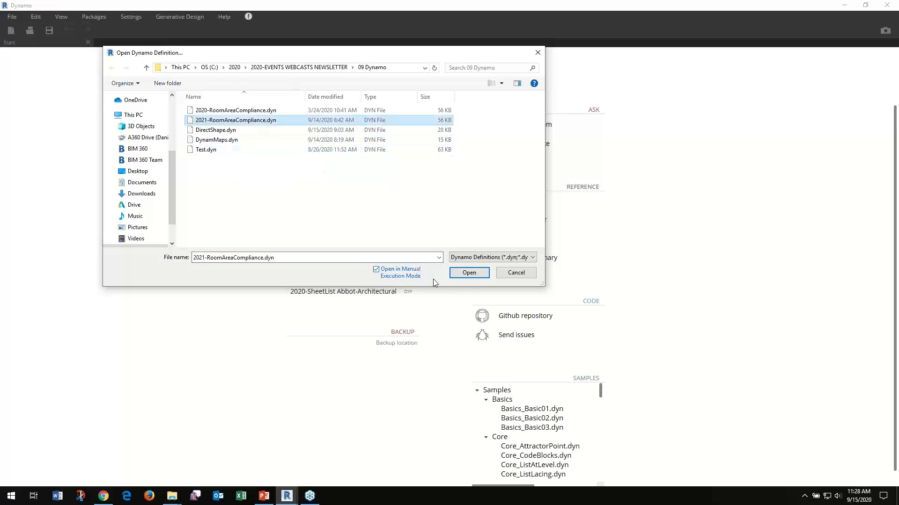
click(475, 276)
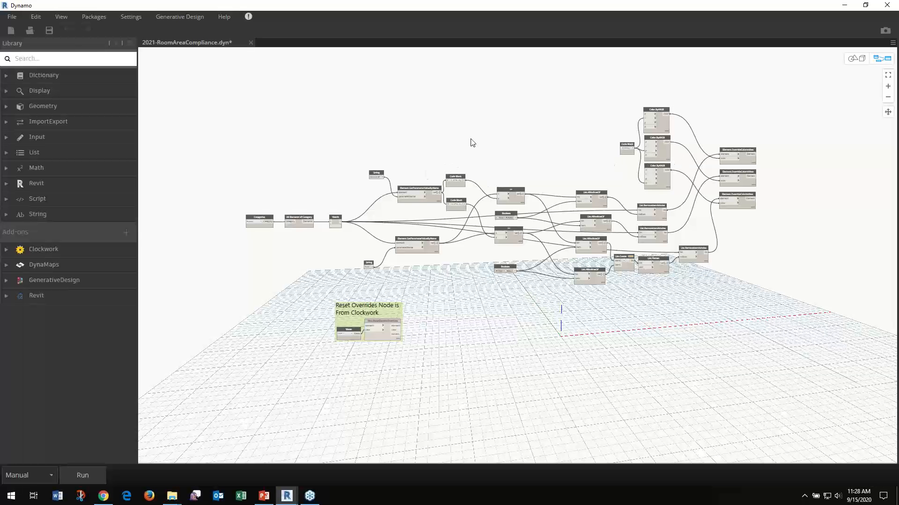
Step: Set the room compliance graph's run mode to Automatic, and minimize Dynamo to reveal the floor plan
drag(546, 8, 283, 37)
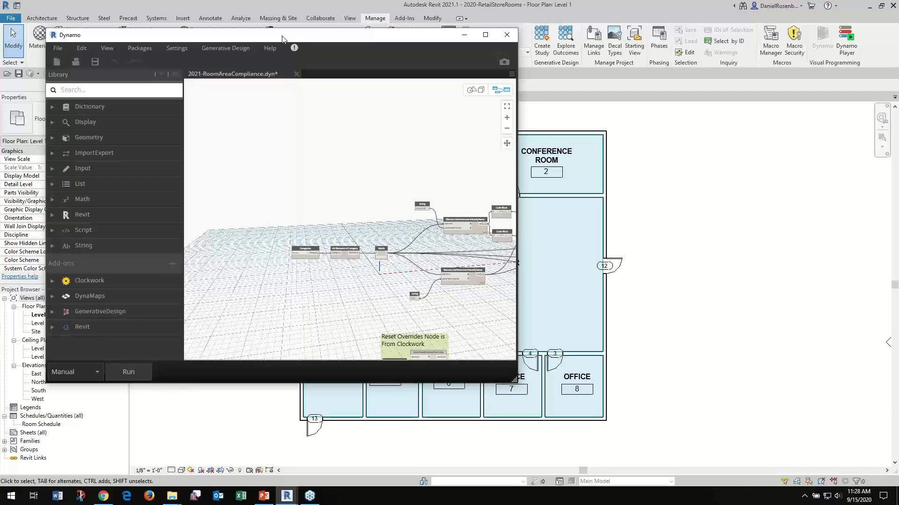
click(94, 373)
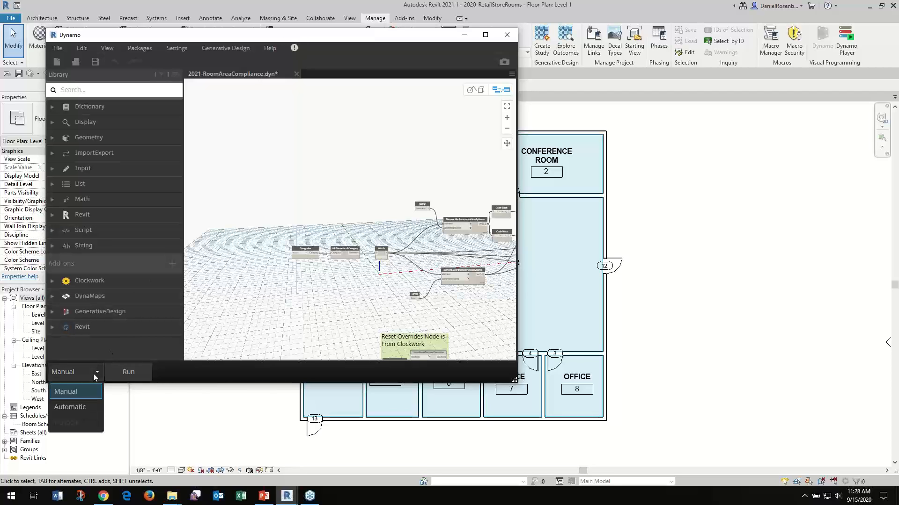
click(78, 408)
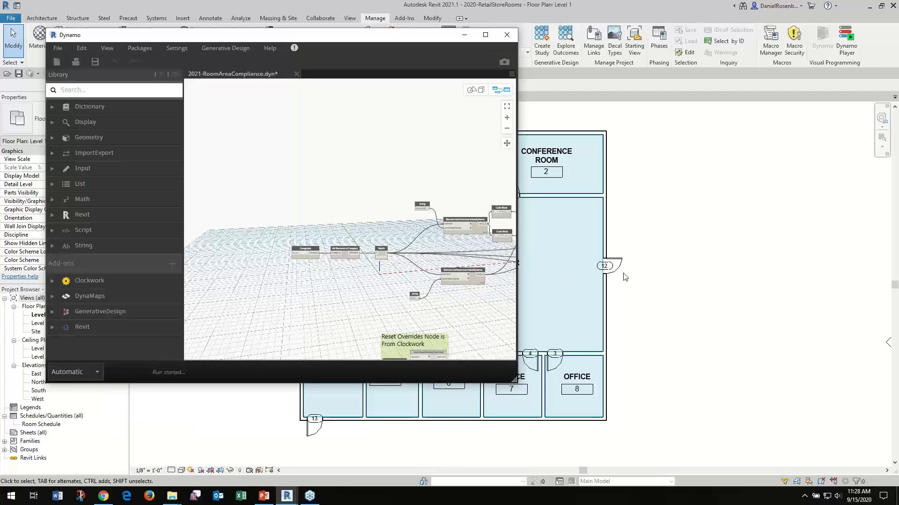
drag(434, 39, 399, 70)
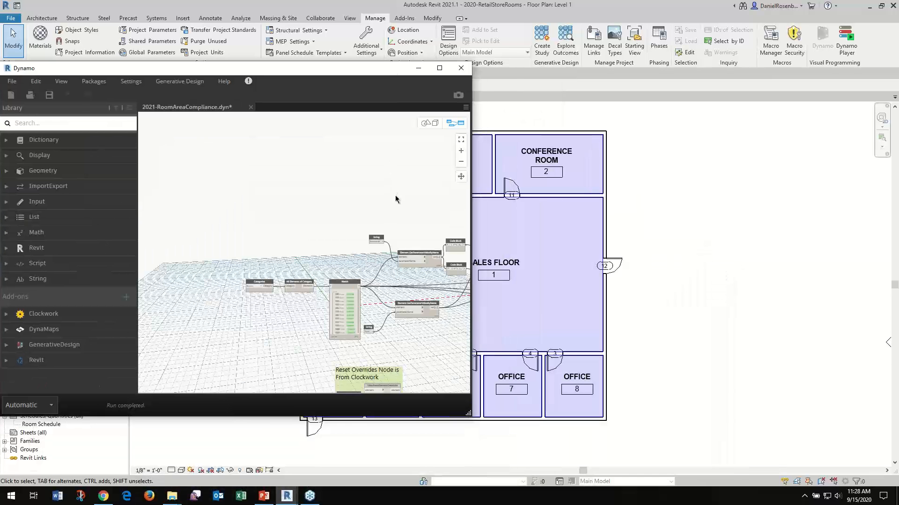
mouse_move(398, 218)
middle_down()
mouse_move(367, 207)
mouse_move(257, 206)
mouse_move(338, 204)
middle_up()
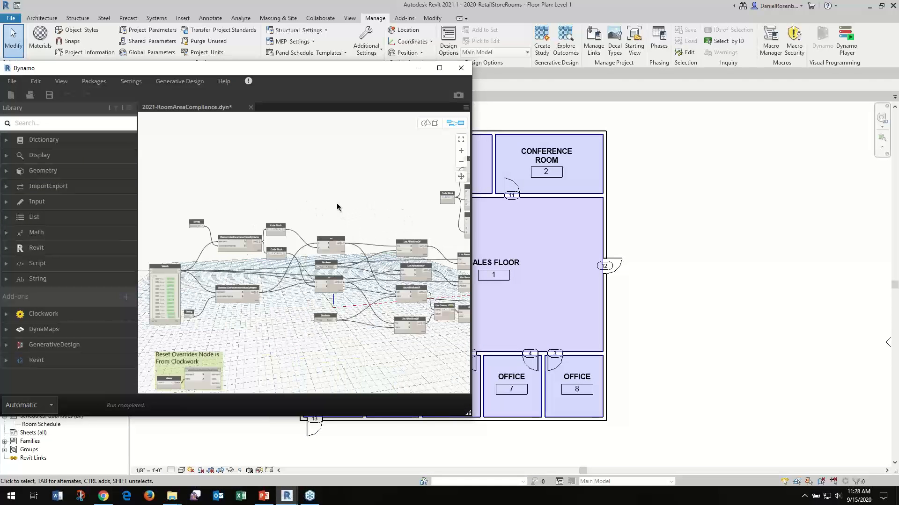
click(420, 69)
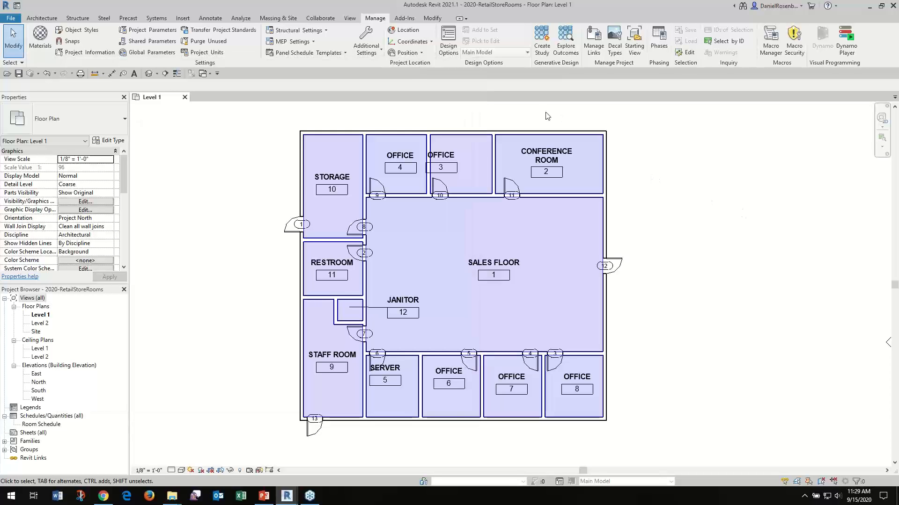
Step: Move the wall between Office 3 and the Conference Room, together with door 11, to enlarge the office and shrink the Conference Room
scroll(523, 127, up, 3)
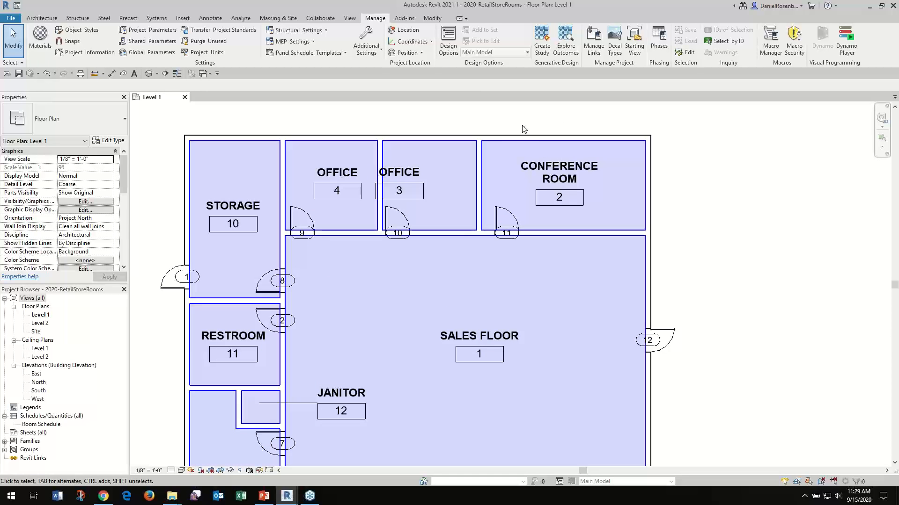
scroll(526, 133, up, 1)
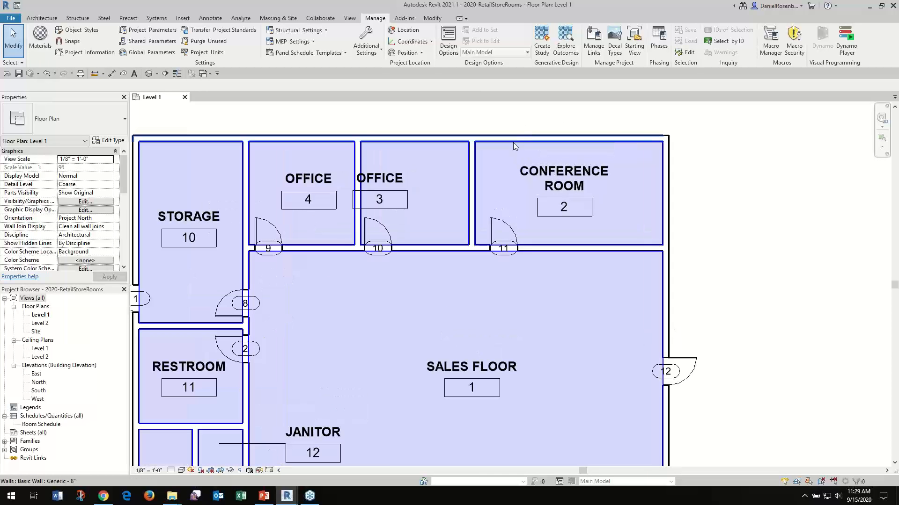
drag(449, 116, 534, 290)
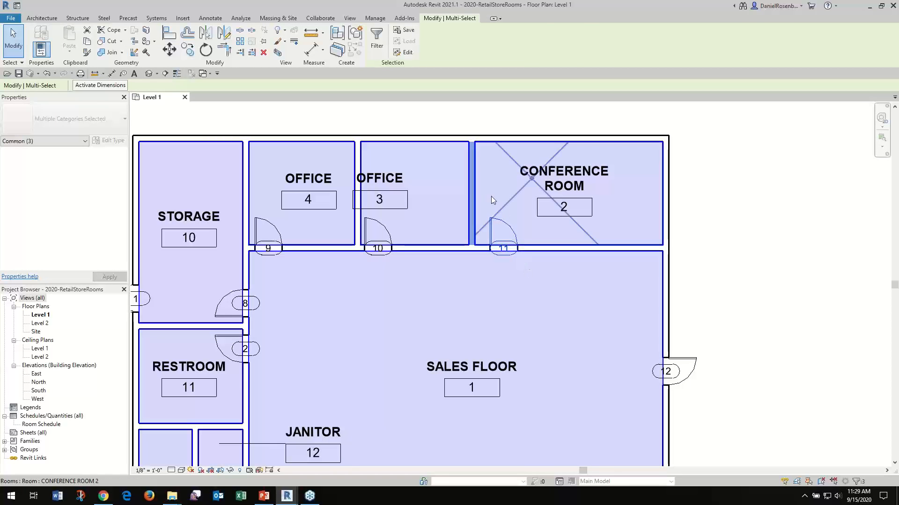
click(169, 49)
click(478, 121)
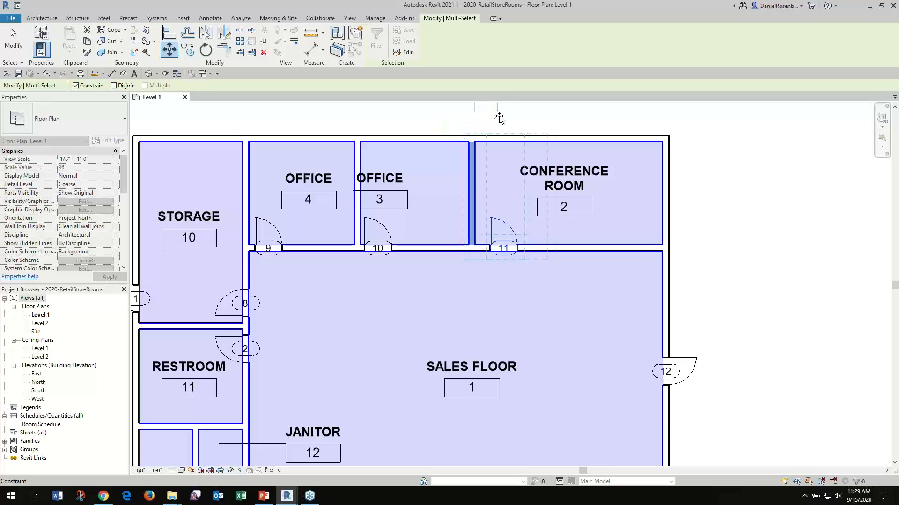
click(511, 118)
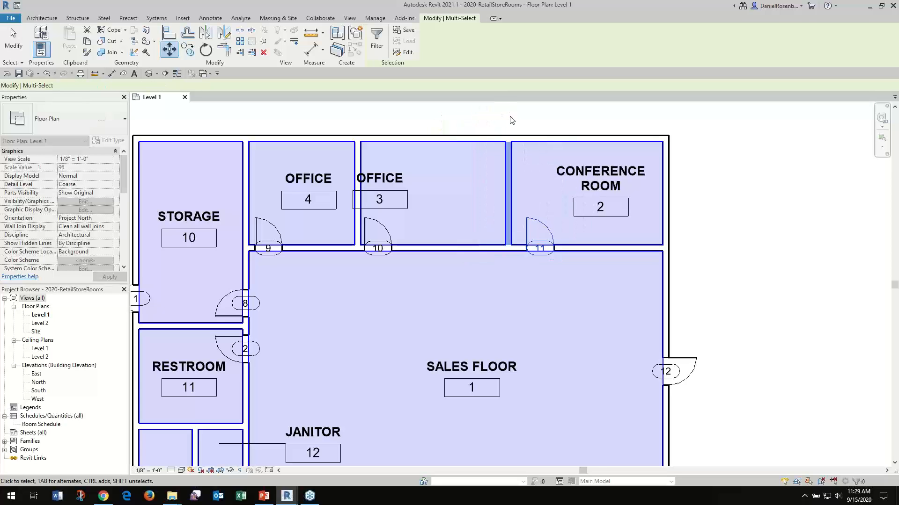
key(Escape)
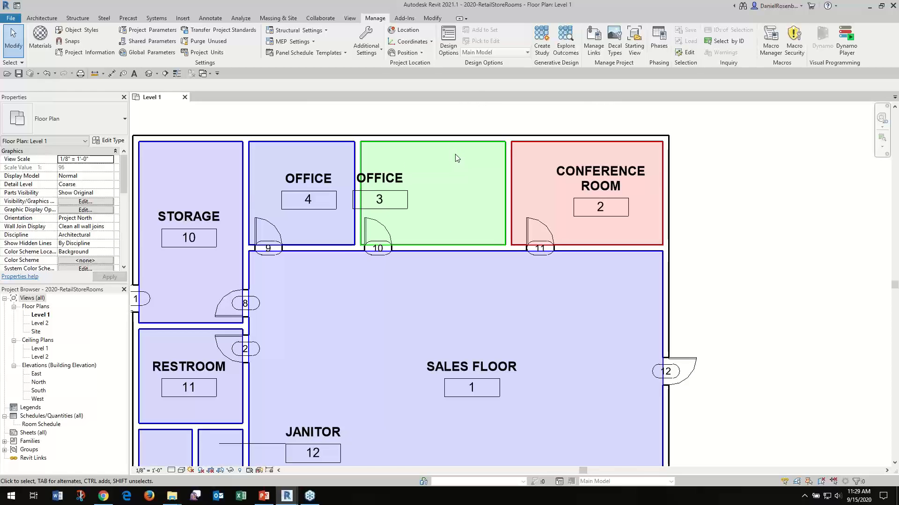
Step: Close the 2020-RetailStoreRooms model and the 2021-RoomAreaCompliance.dyn graph without saving changes to either
scroll(531, 123, down, 4)
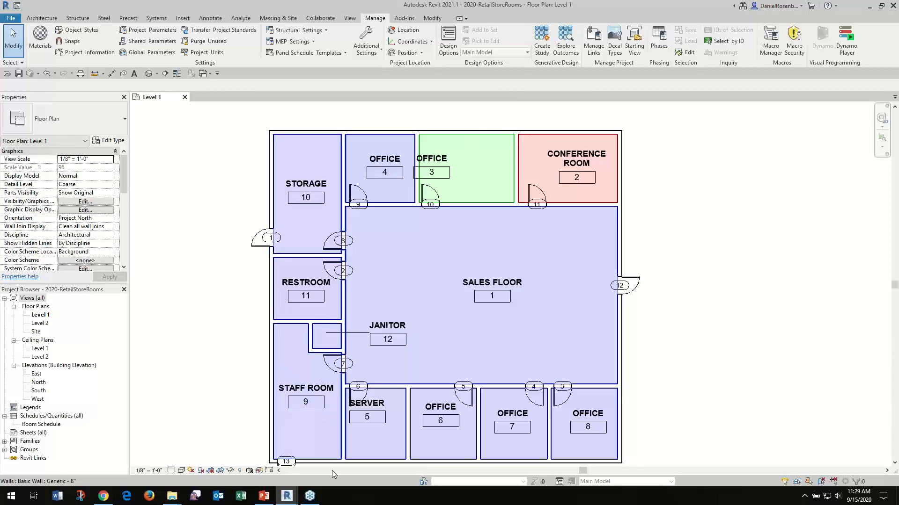
scroll(533, 174, down, 1)
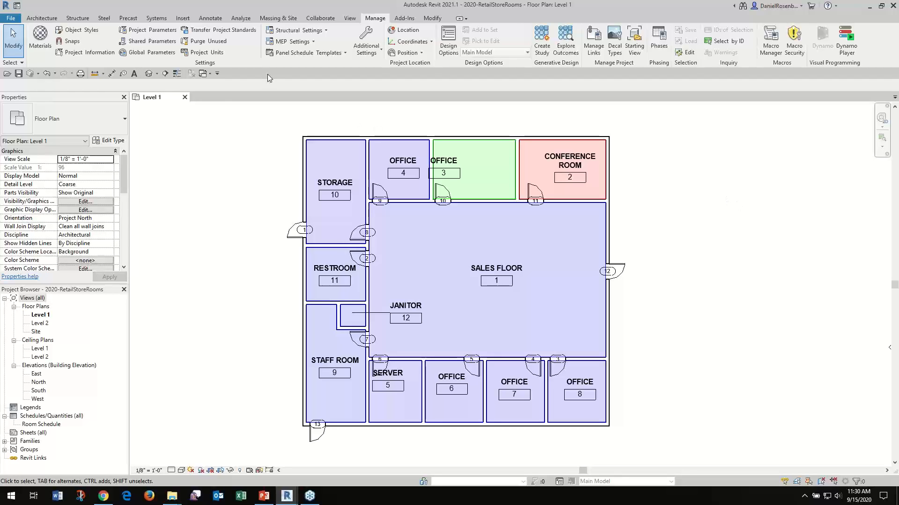
click(185, 97)
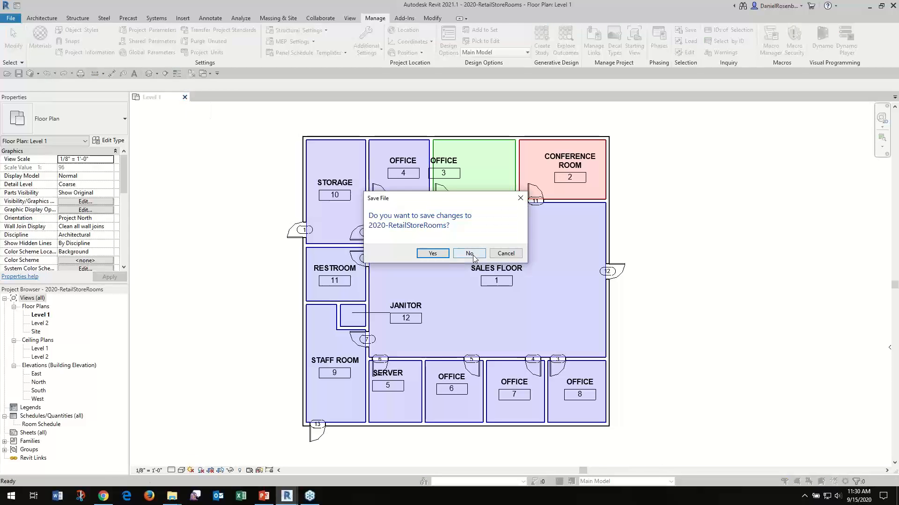
click(469, 254)
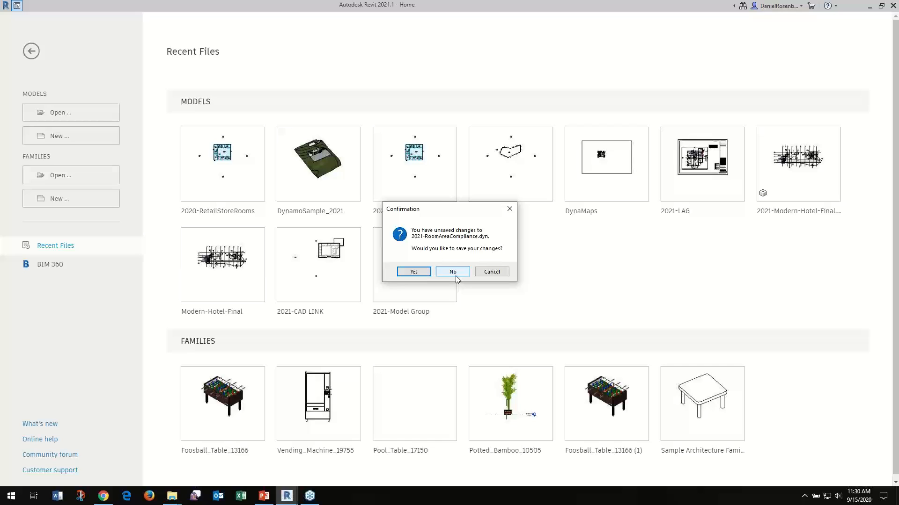
click(452, 273)
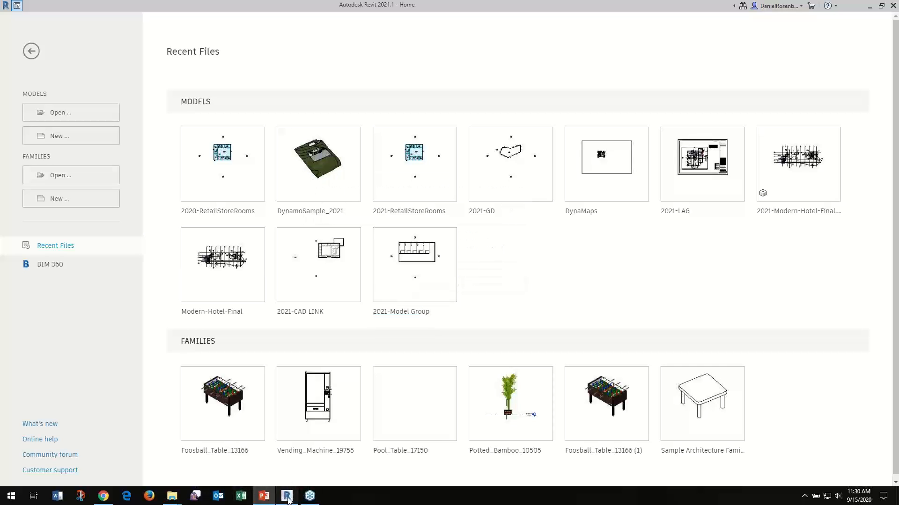
Step: Open the DynamoSample_2021 model from the 09 Dynamo folder and view the house up close in 3D
click(76, 120)
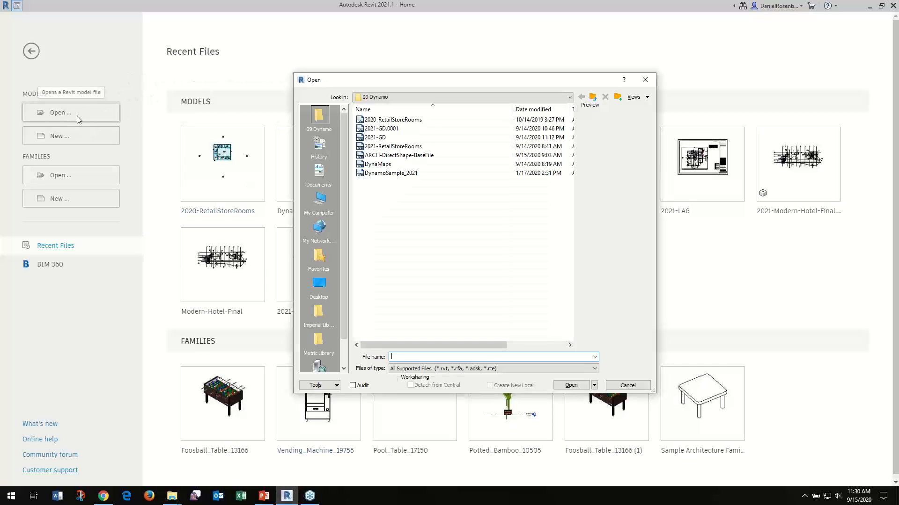
click(387, 174)
click(571, 385)
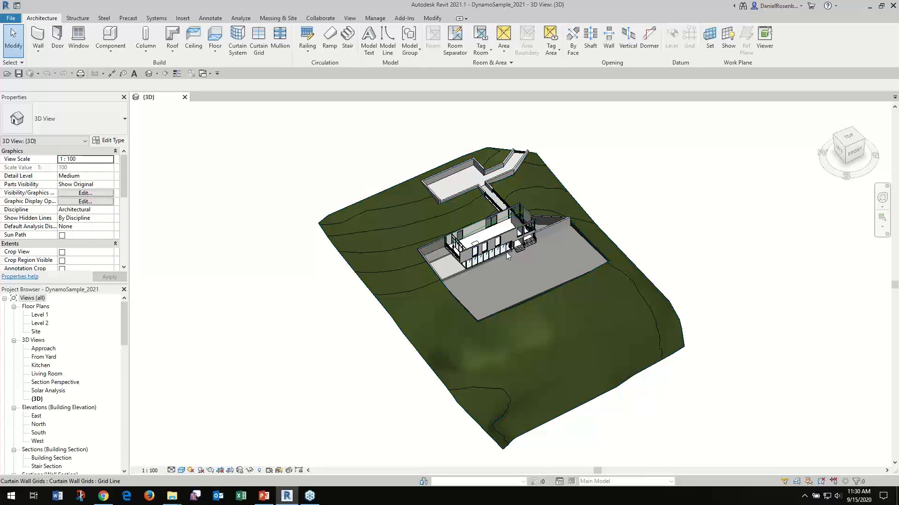
shift+middle_drag(506, 252, 478, 227)
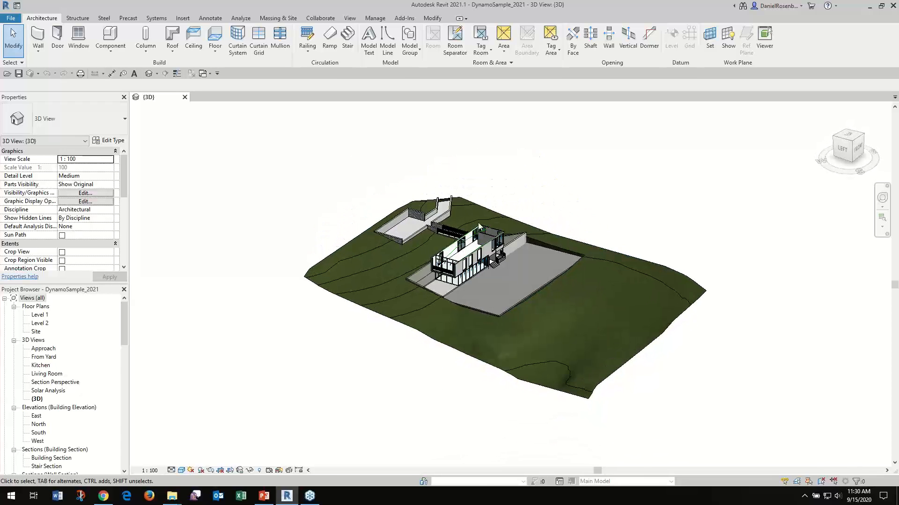
scroll(478, 227, up, 5)
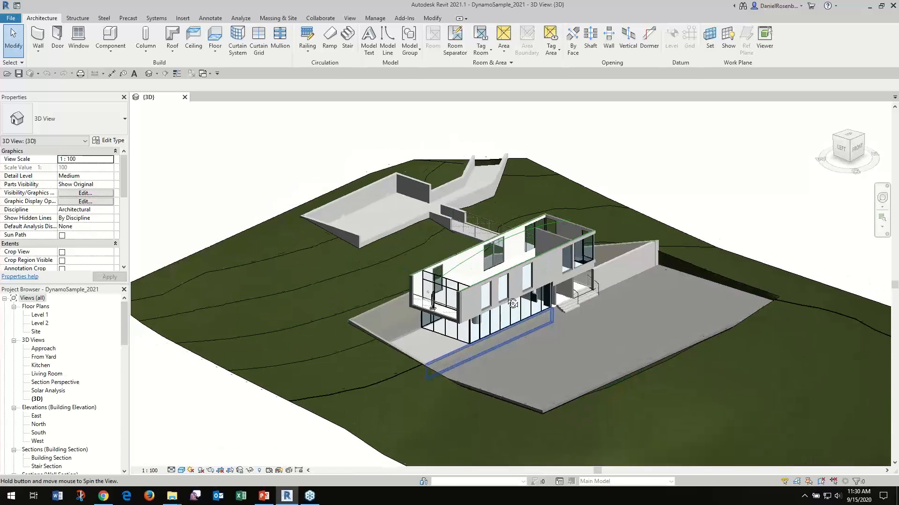
shift+middle_drag(513, 304, 519, 283)
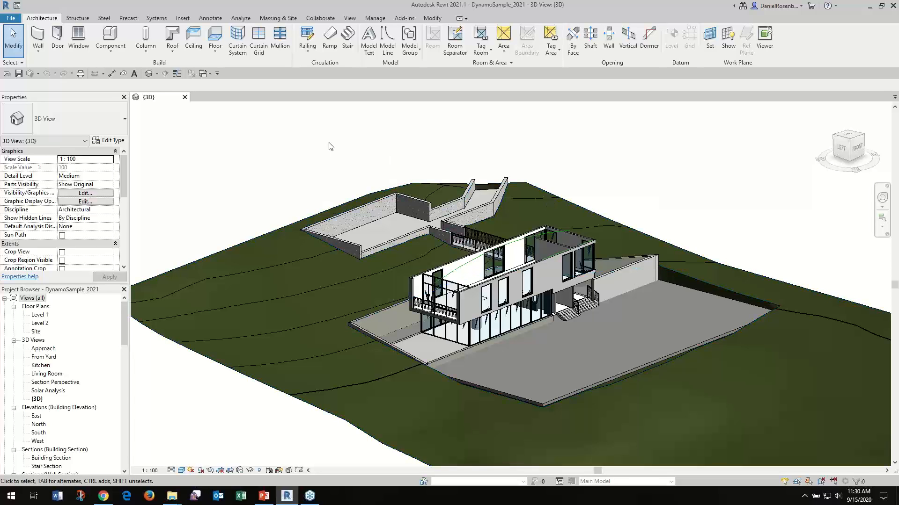
Step: Launch Dynamo for the sample house model and browse its sample graphs down to the SteelConnections group
click(380, 19)
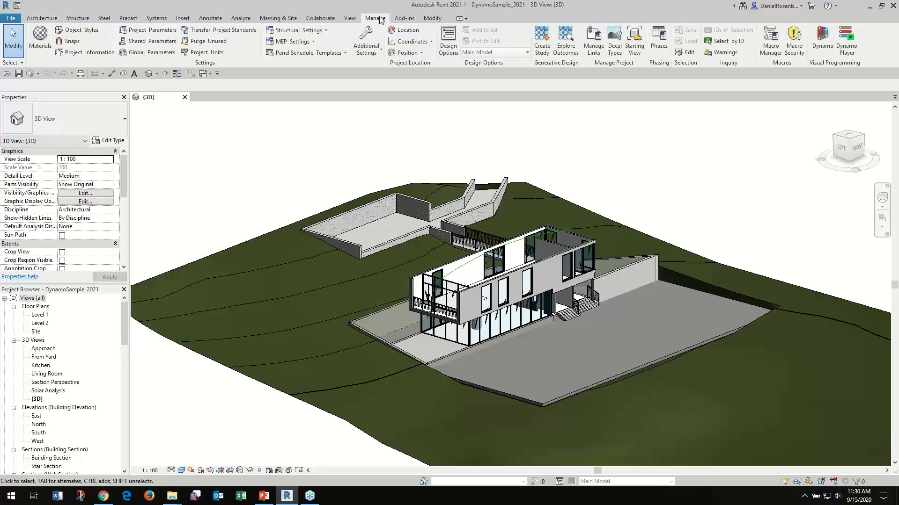
click(820, 47)
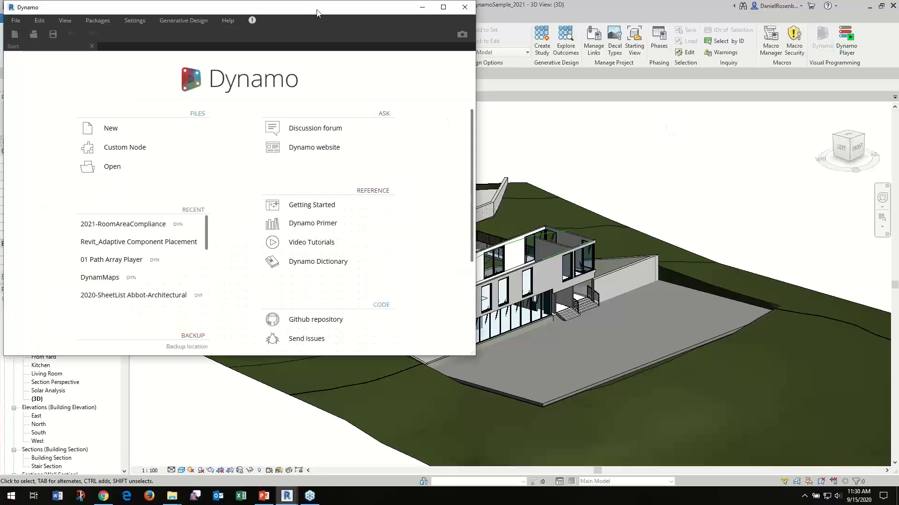
drag(317, 13, 423, 26)
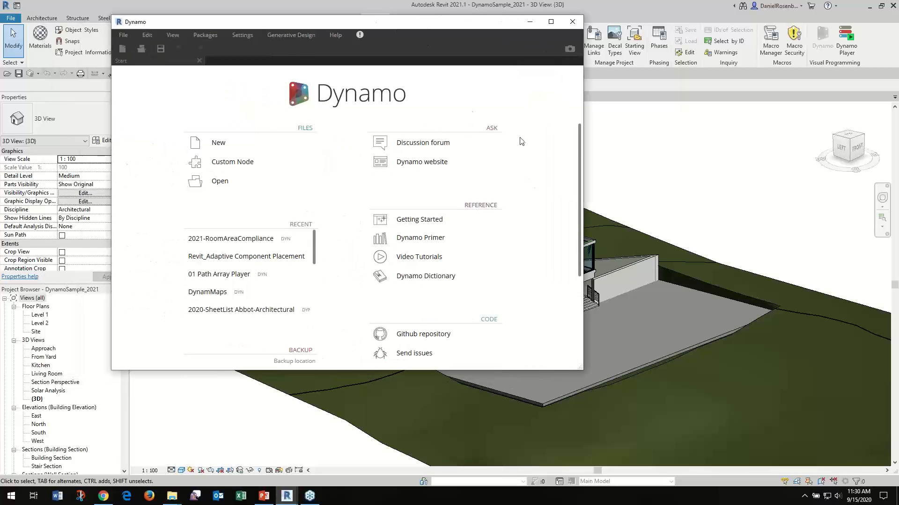
drag(579, 136, 585, 231)
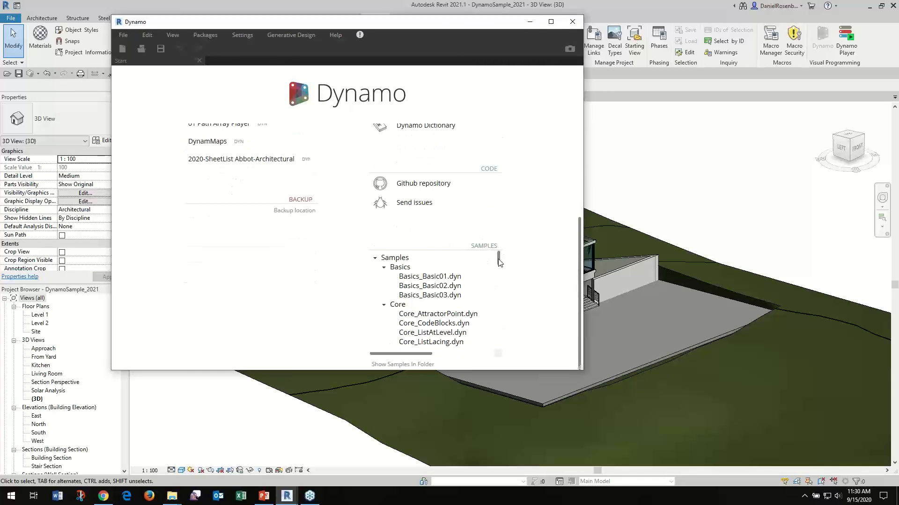
drag(499, 262, 499, 270)
drag(499, 266, 498, 307)
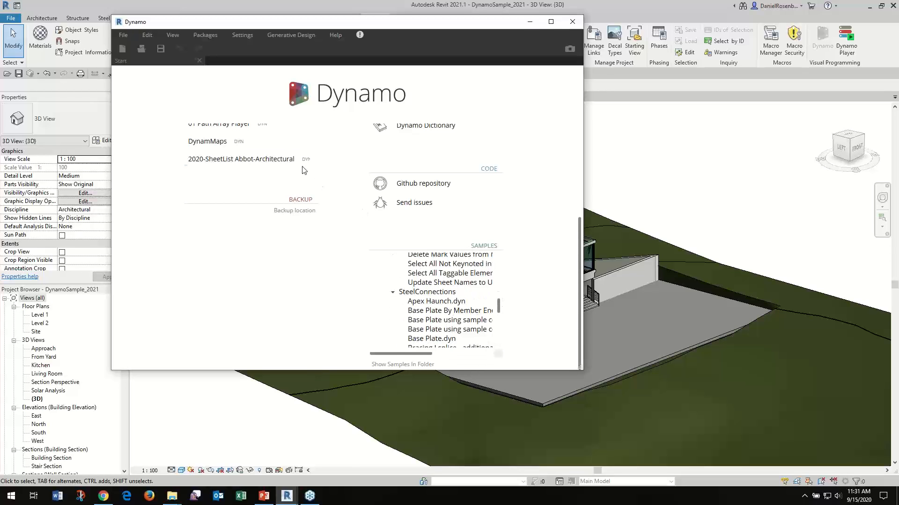
Step: Open the Revit_Adaptive Component Placement sample graph and move the Dynamo window aside to uncover the house model
scroll(328, 163, up, 3)
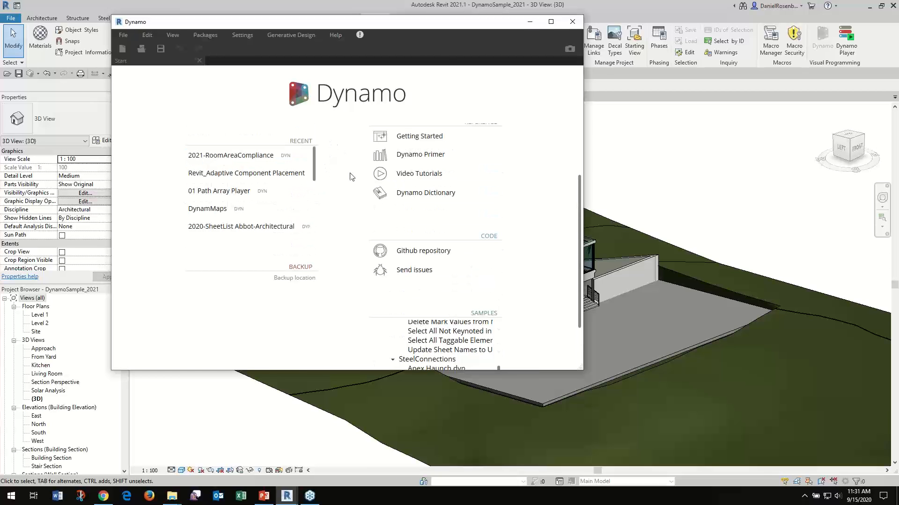
scroll(505, 236, down, 3)
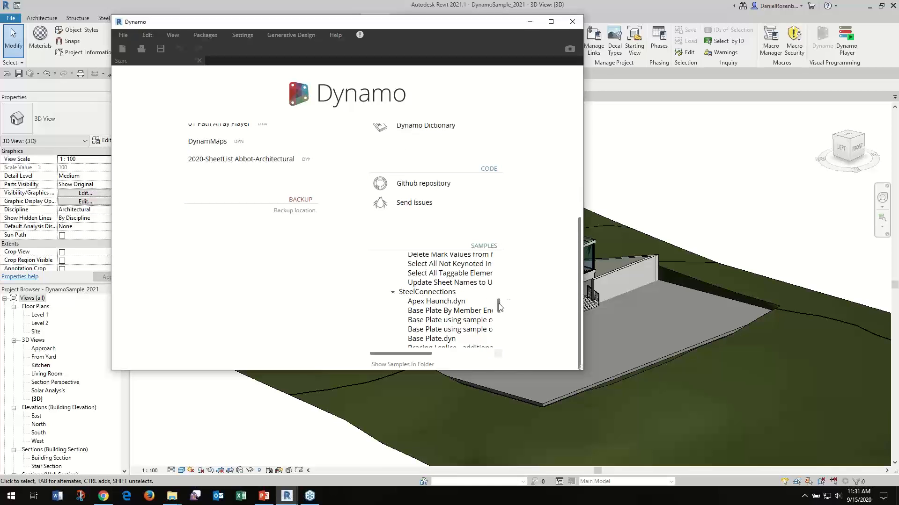
drag(499, 307, 501, 337)
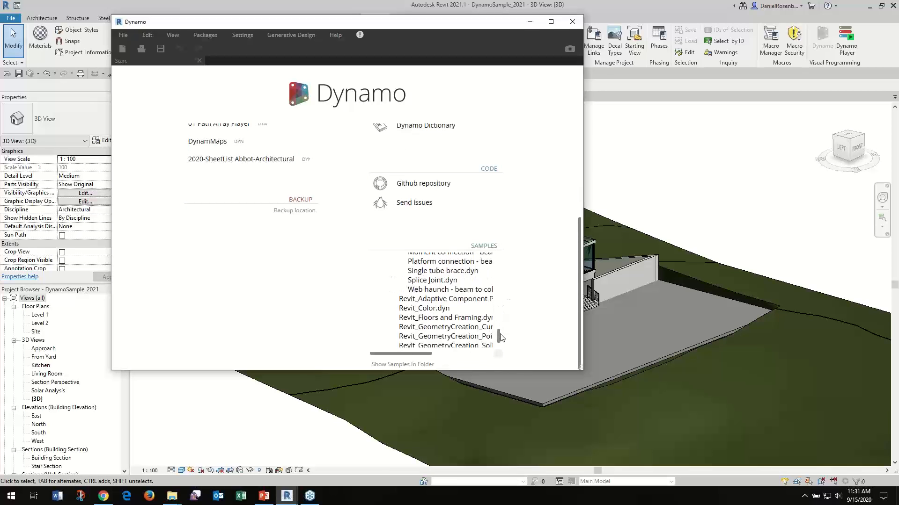
click(478, 300)
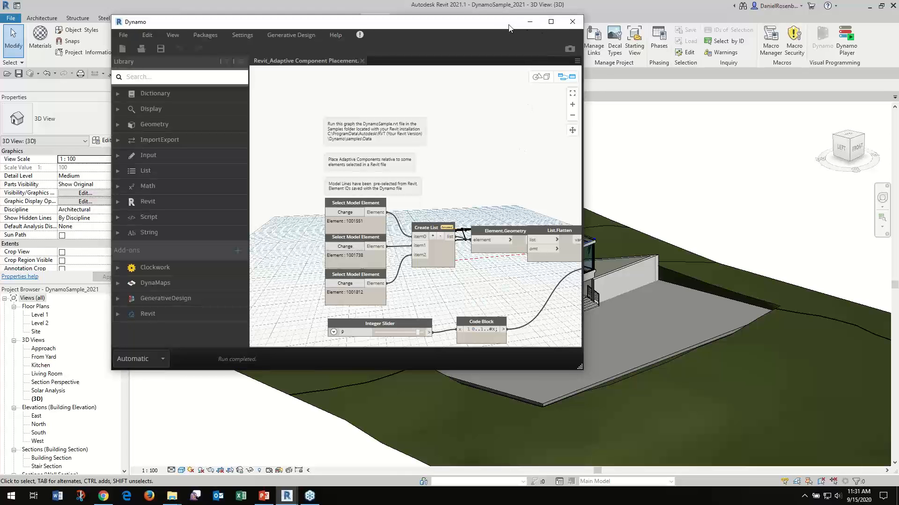
drag(492, 23, 425, 9)
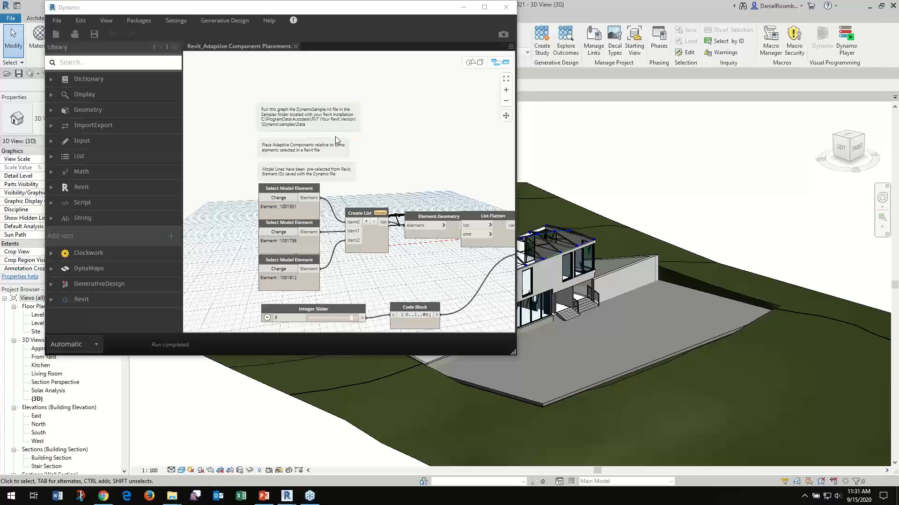
mouse_move(398, 7)
mouse_down()
mouse_move(354, 14)
mouse_move(292, 90)
mouse_move(389, 32)
mouse_move(600, 318)
mouse_move(470, 149)
mouse_move(350, 46)
mouse_up()
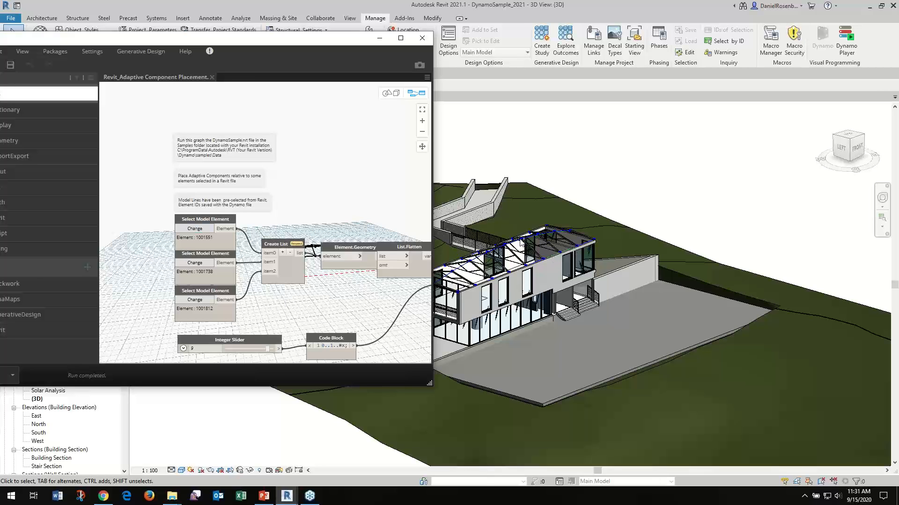
Step: Examine the graph's node layout and the trusses along the house roof, minimizing Dynamo to see the whole model
scroll(489, 265, up, 5)
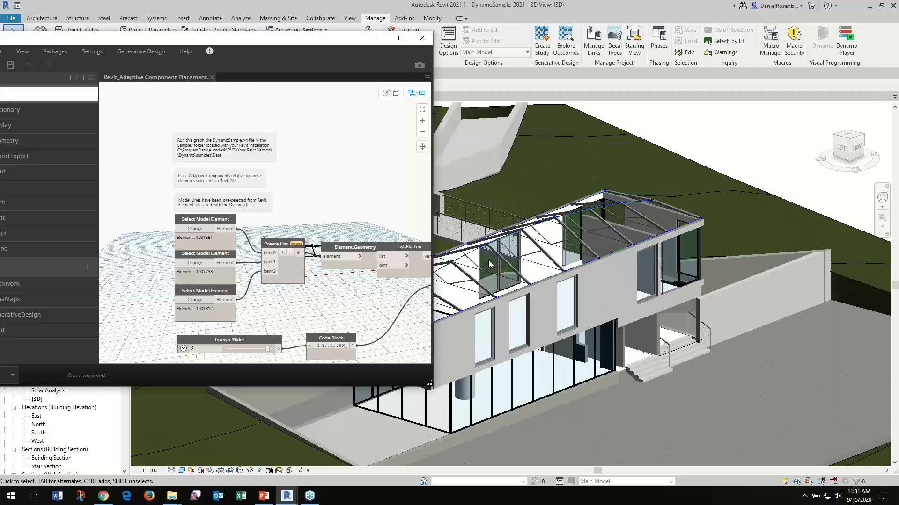
scroll(267, 221, down, 3)
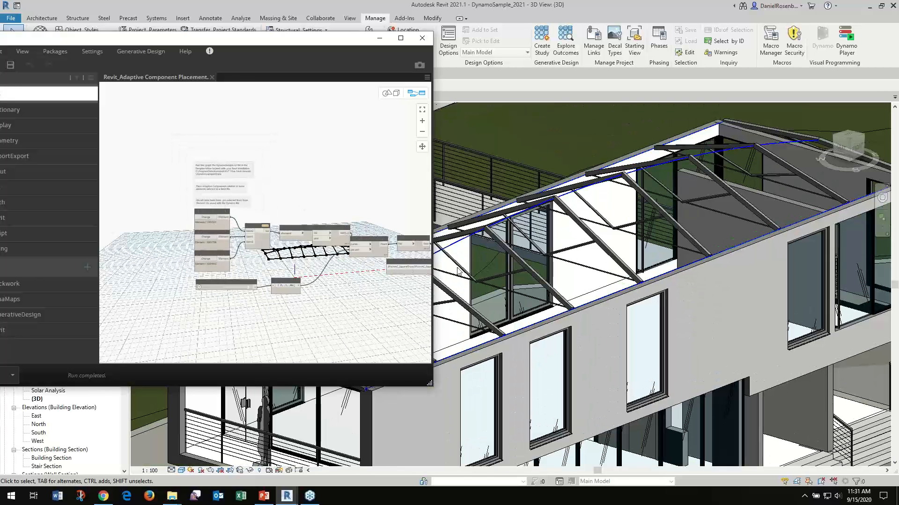
scroll(256, 227, down, 2)
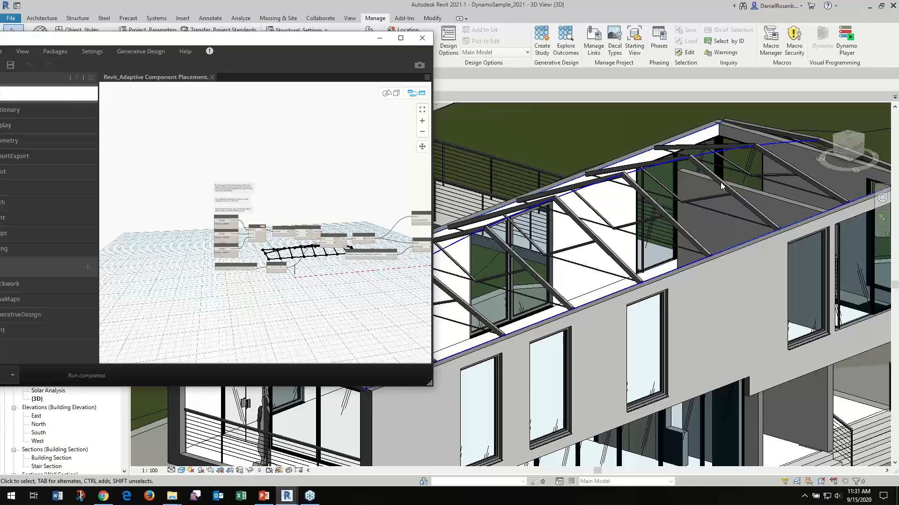
click(379, 38)
scroll(529, 127, down, 5)
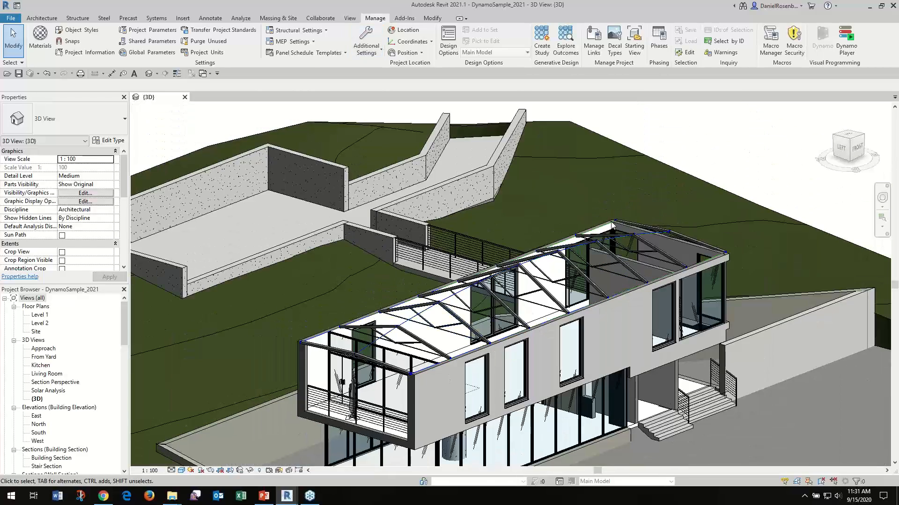
scroll(588, 256, up, 6)
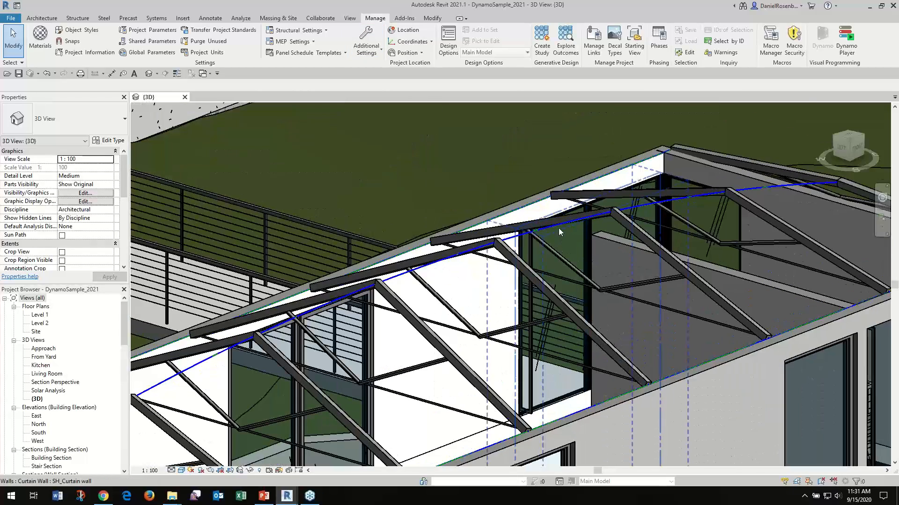
scroll(573, 244, down, 5)
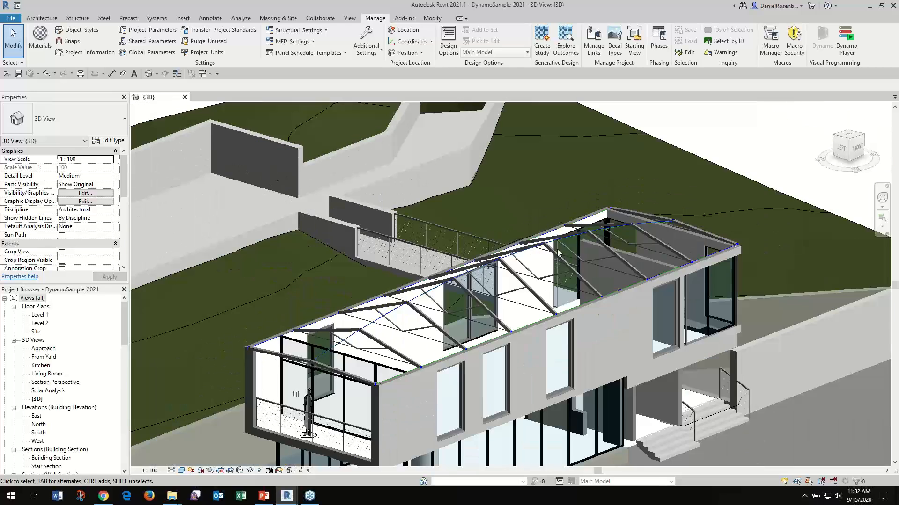
Step: Select the ridge model line above the house and raise its middle control point well above the roof to reshape the trusses
click(523, 259)
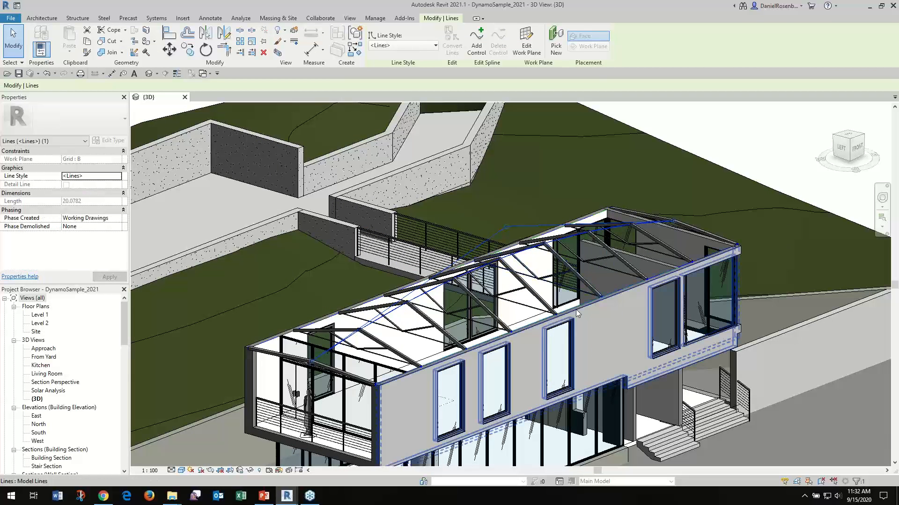
scroll(576, 310, down, 2)
drag(529, 255, 517, 123)
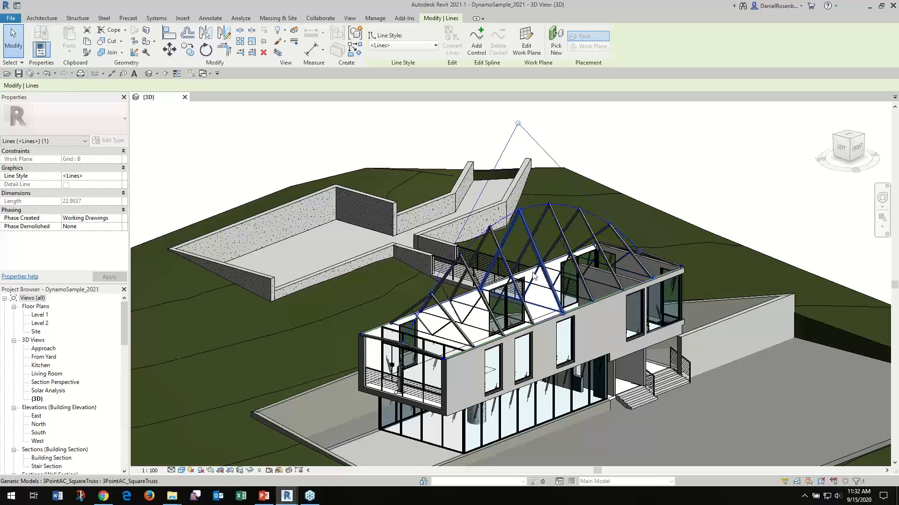
scroll(534, 275, up, 3)
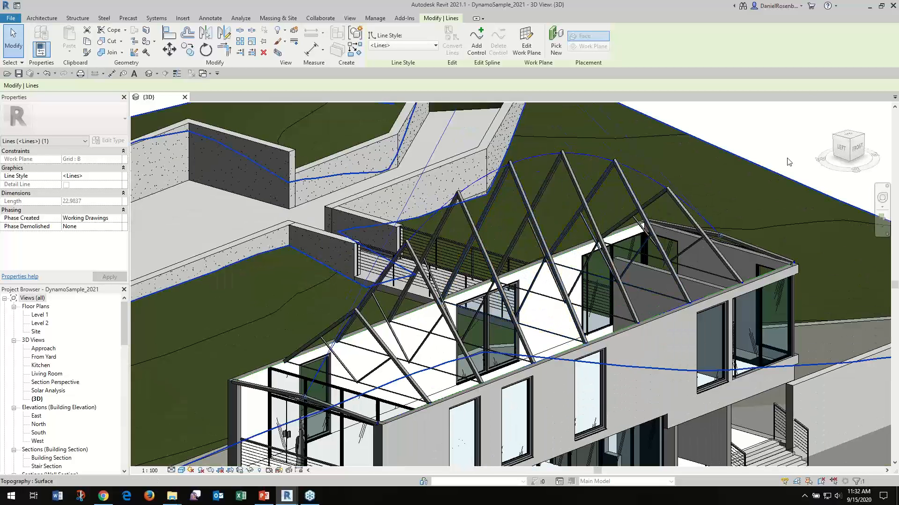
click(783, 140)
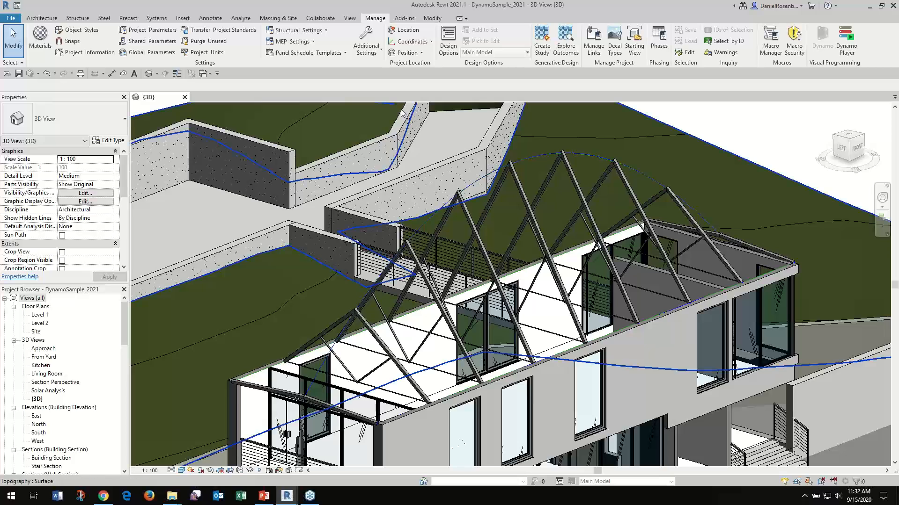
scroll(425, 230, down, 2)
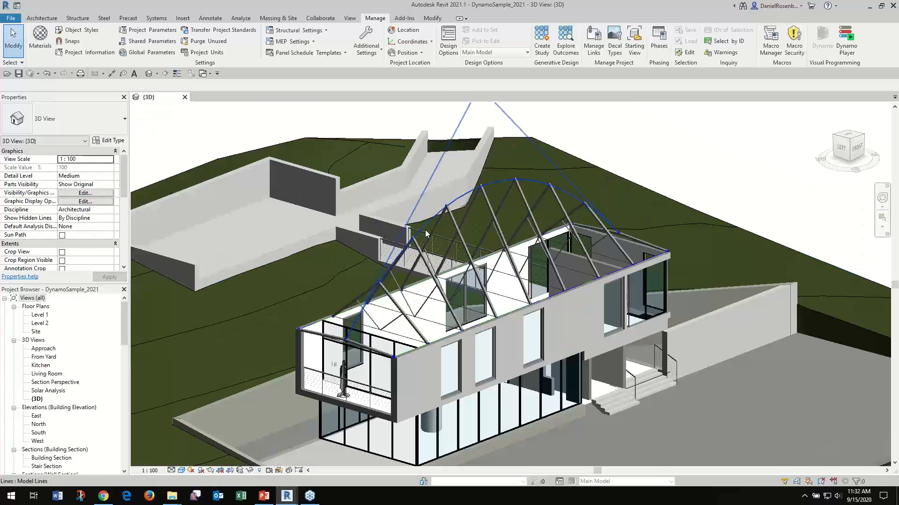
Step: Close the DynamoSample_2021 model and the Revit_Adaptive Component Placement.dyn graph without saving changes to either
click(185, 97)
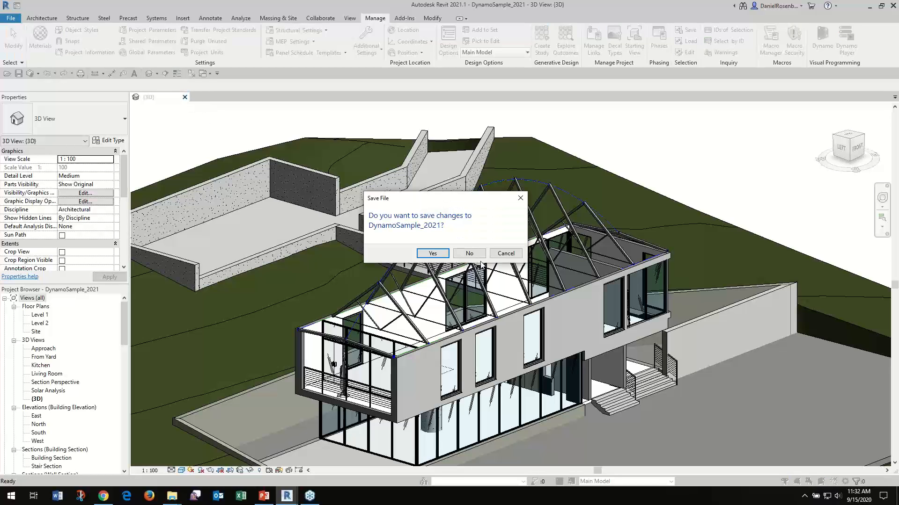
click(477, 255)
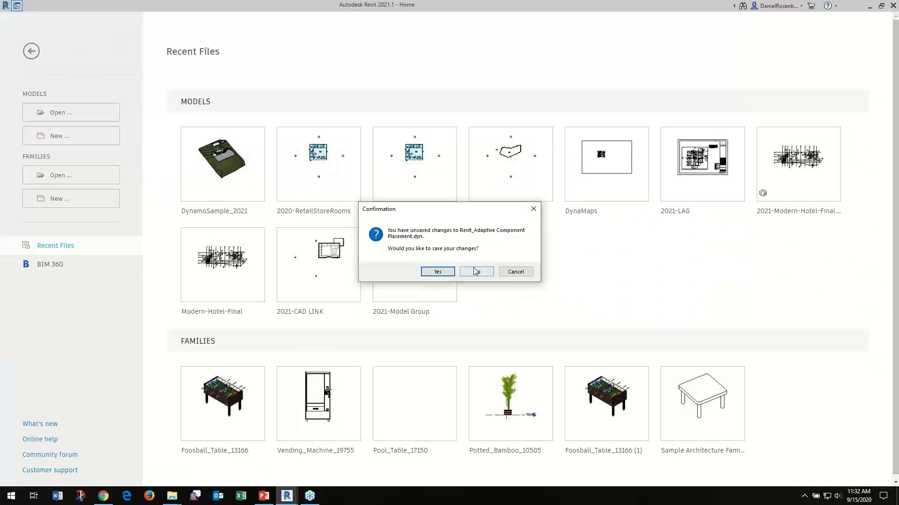
click(475, 271)
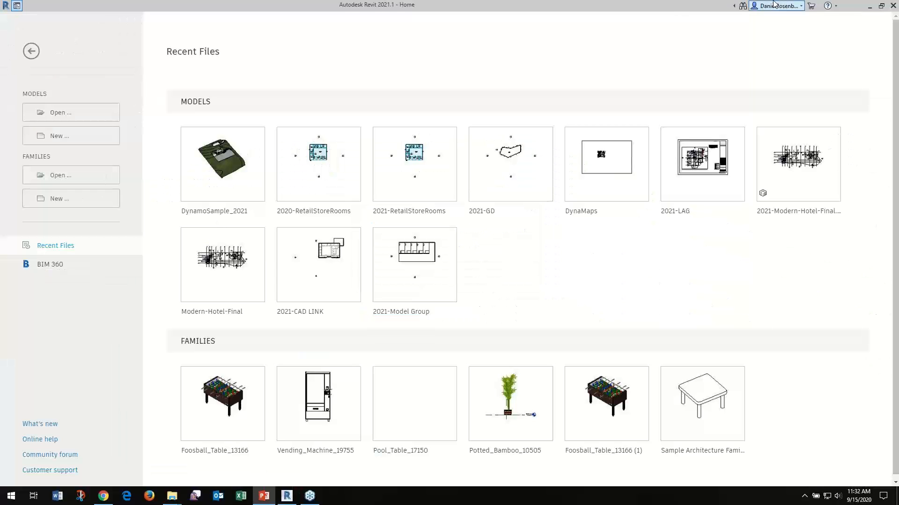
Step: Switch to the PowerPoint presentation, resume the slide show at the current slide and advance to the following slide
click(682, 2)
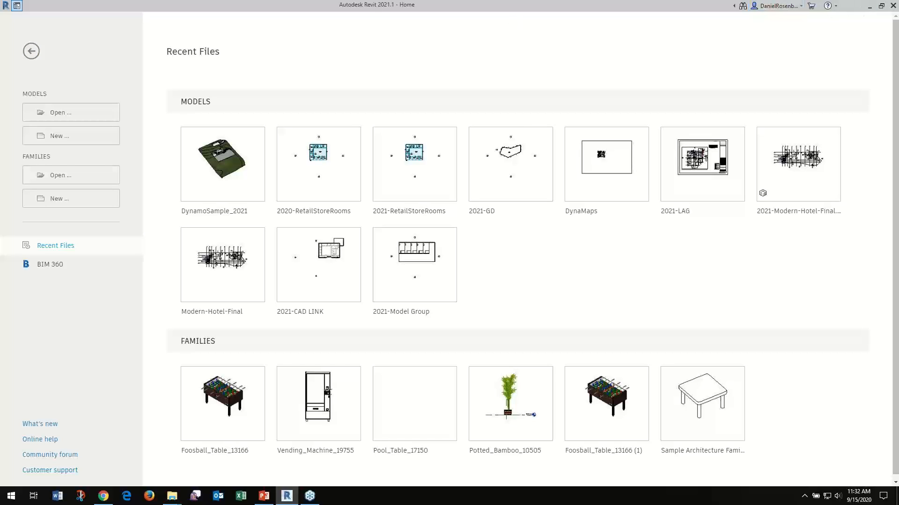
key(alt+Tab)
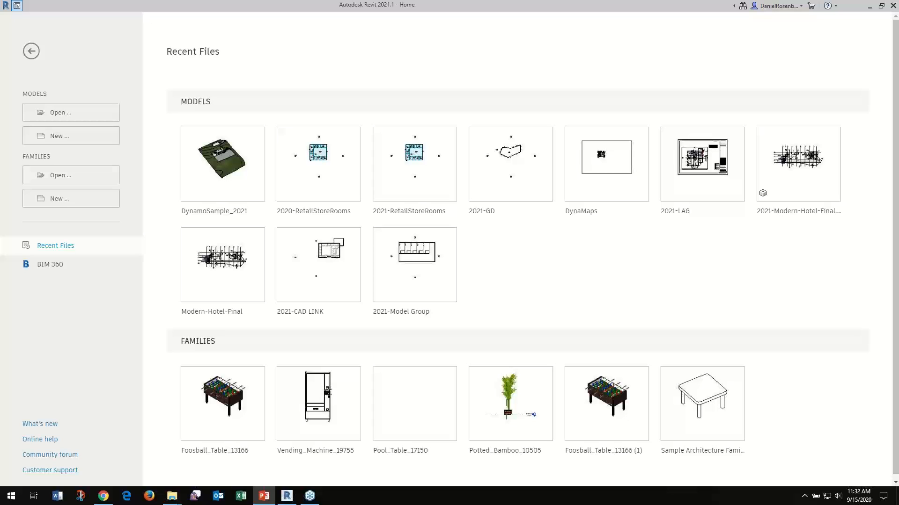
key(shift+F5)
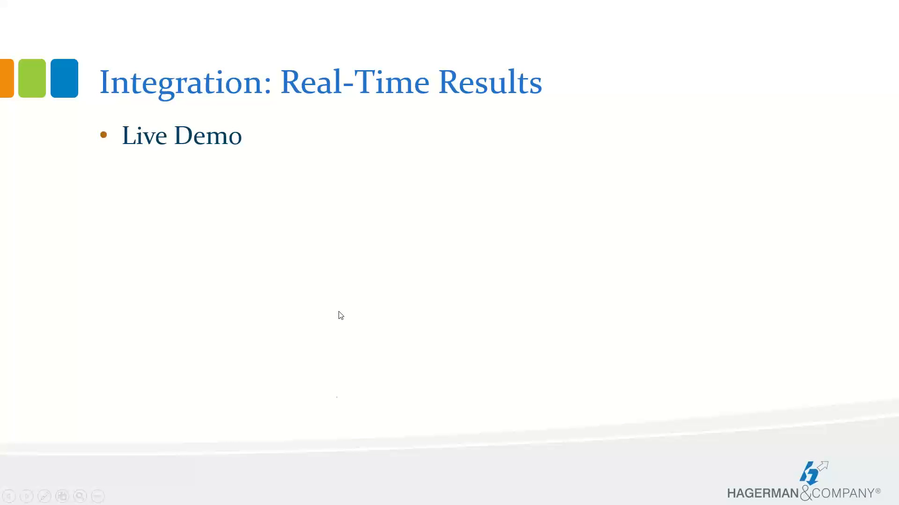
click(336, 276)
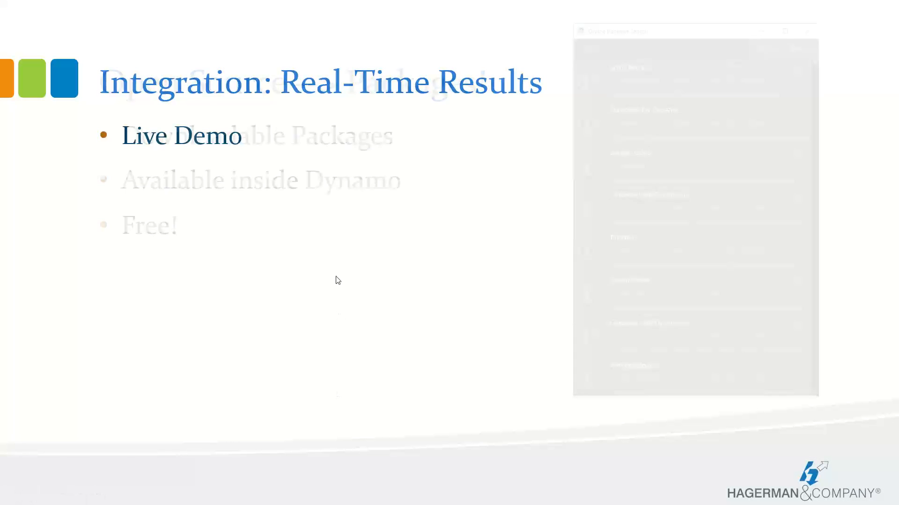
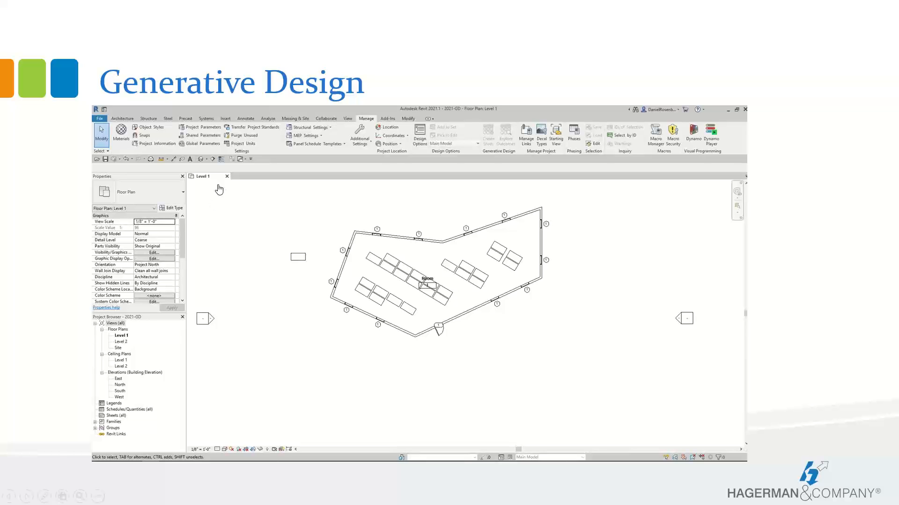
Step: Switch back to Revit and open the recent 2021-GD model, enlarging the room in the Level 1 floor plan
key(alt+Tab)
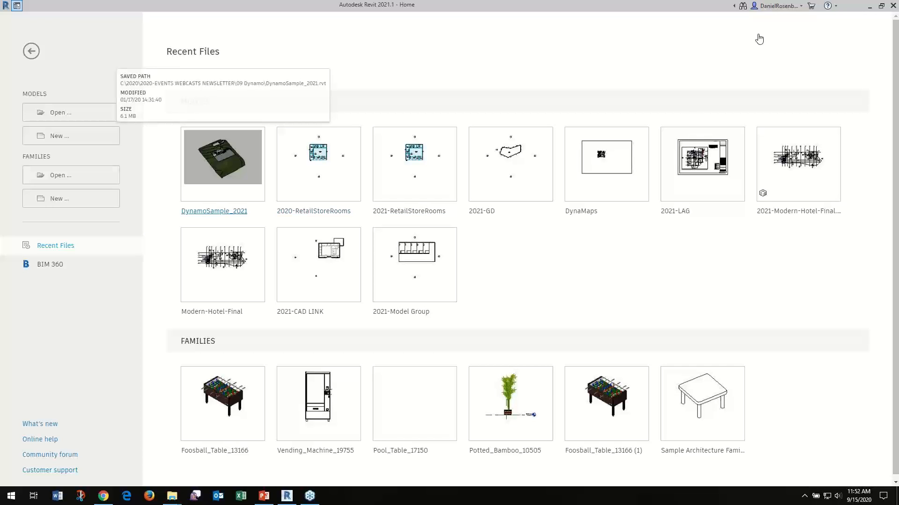
click(528, 176)
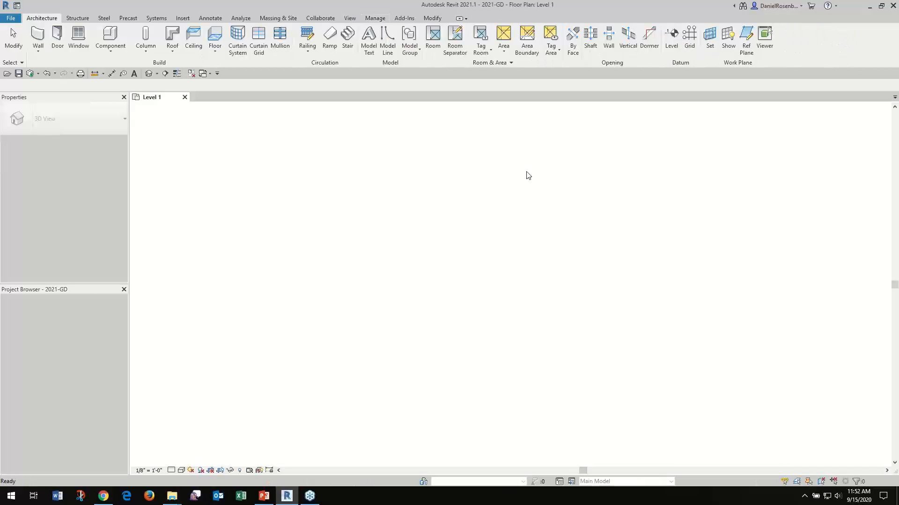
scroll(522, 216, up, 5)
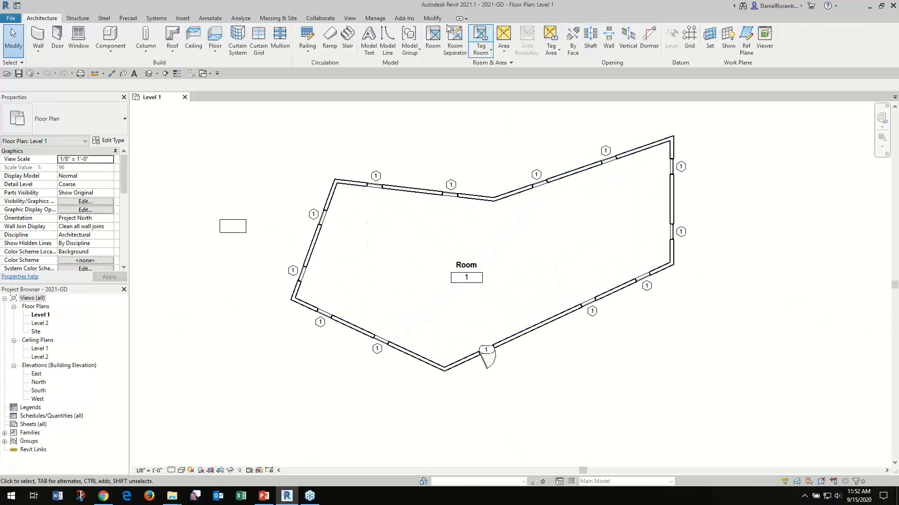
Step: Create a new generative design study using the Workspace Layout study type
click(375, 18)
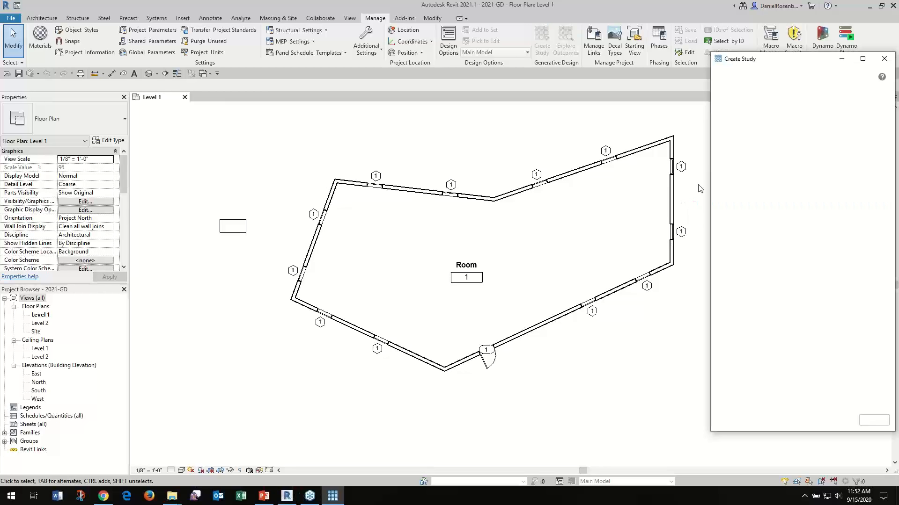
drag(746, 62, 653, 43)
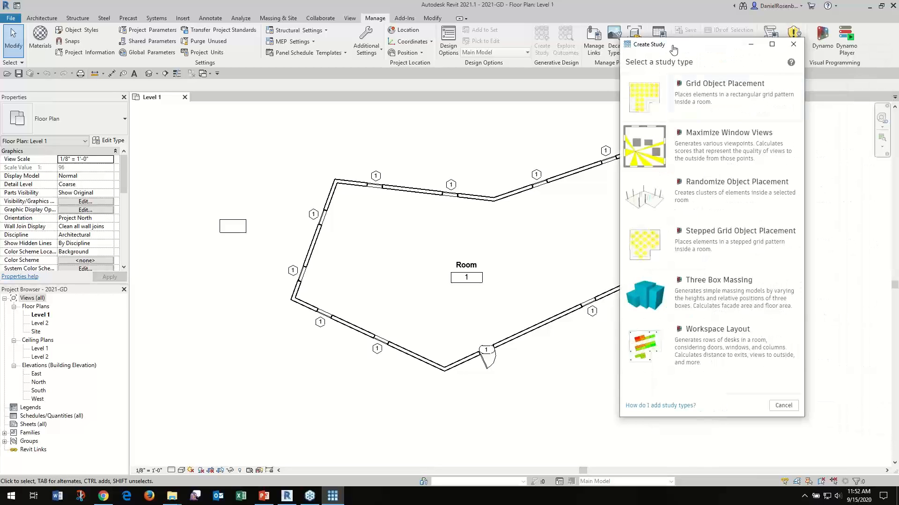
click(740, 341)
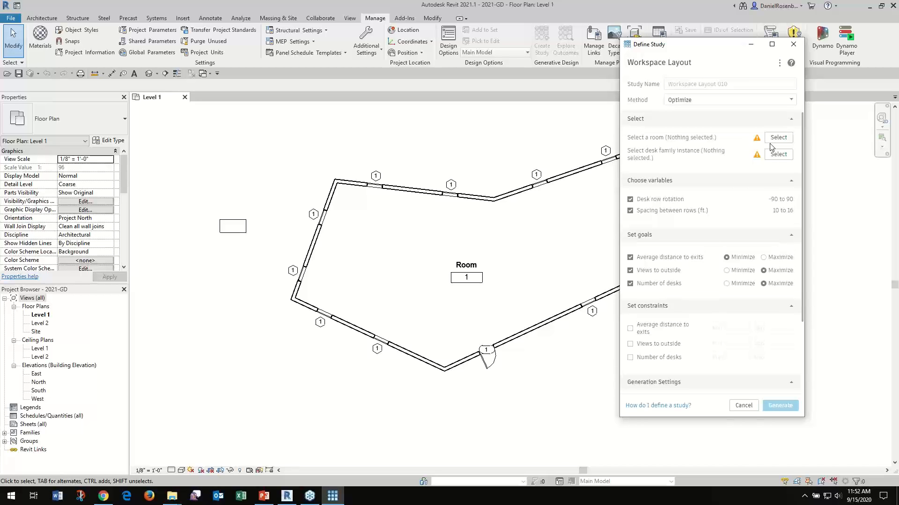
Step: Assign Room 1 and the desk outside the walls to the Workspace Layout study, and generate its outcomes with the Optimize method
click(779, 137)
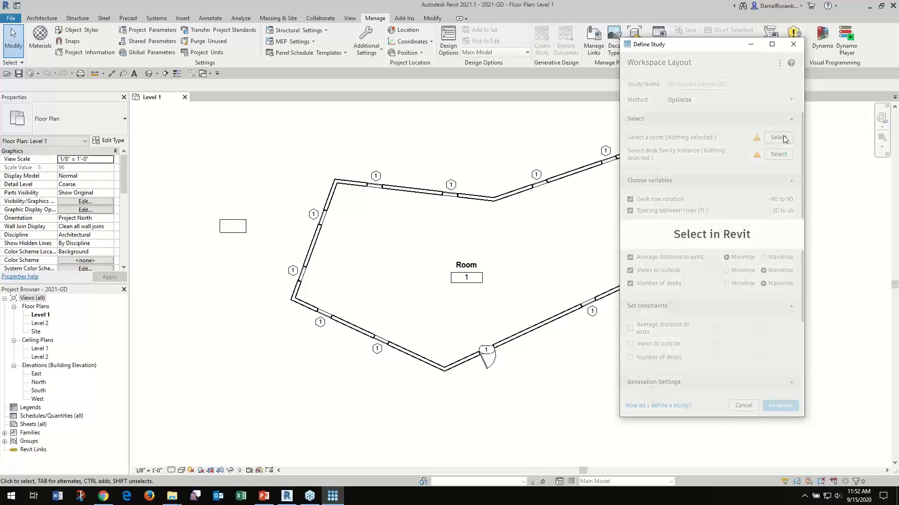
click(487, 245)
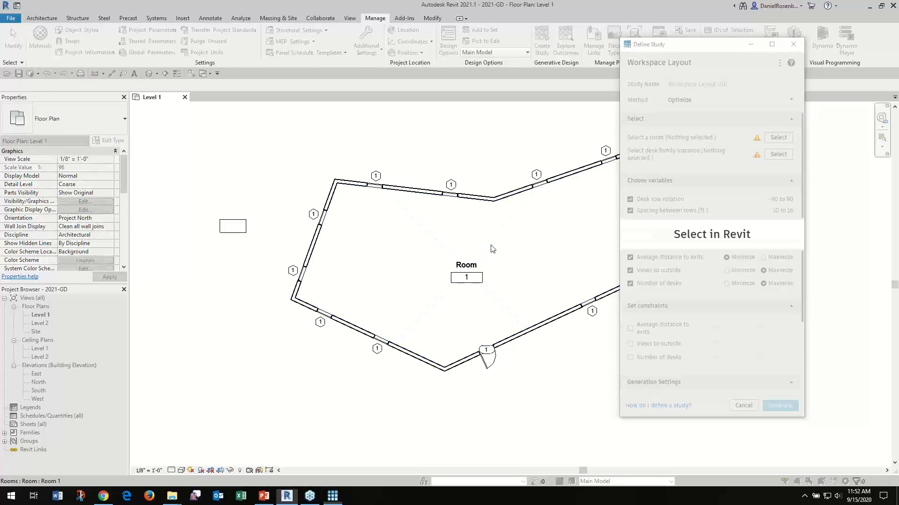
click(779, 154)
click(246, 226)
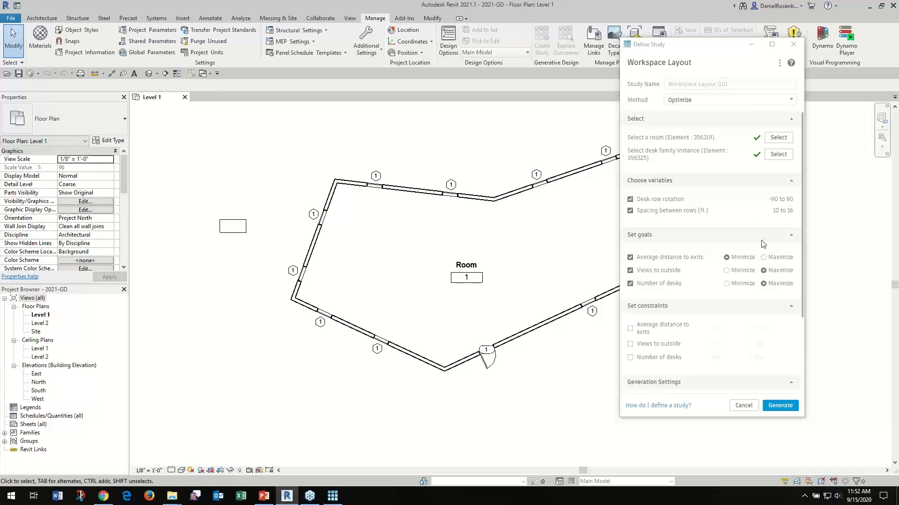
click(780, 406)
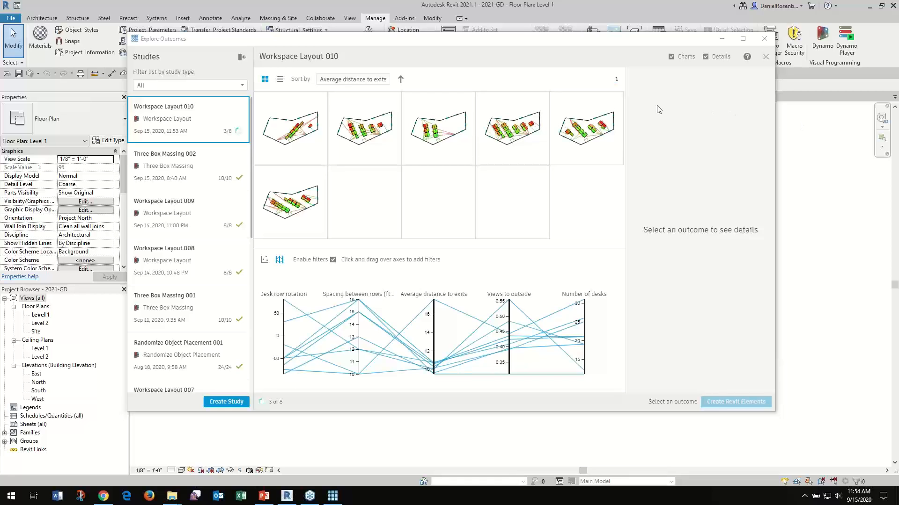
Step: Sort the Workspace Layout 010 outcomes by Number of desks in descending order
click(598, 46)
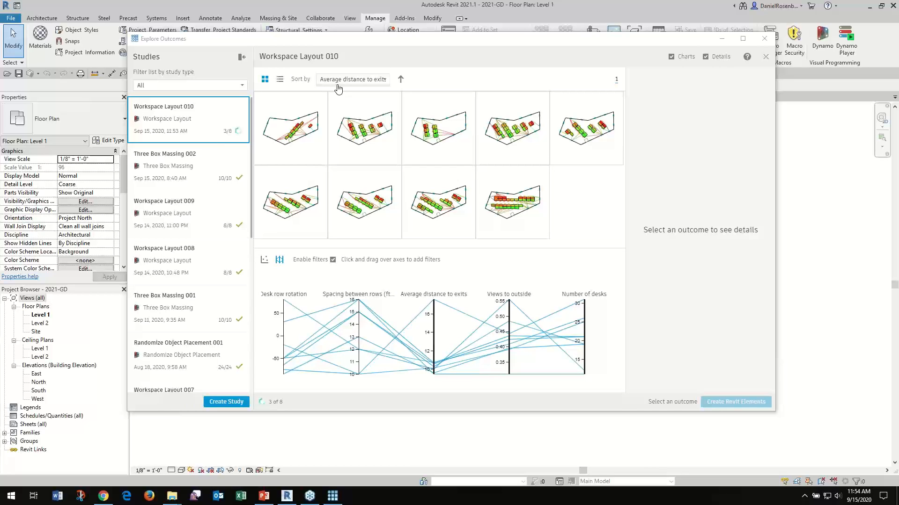
click(379, 81)
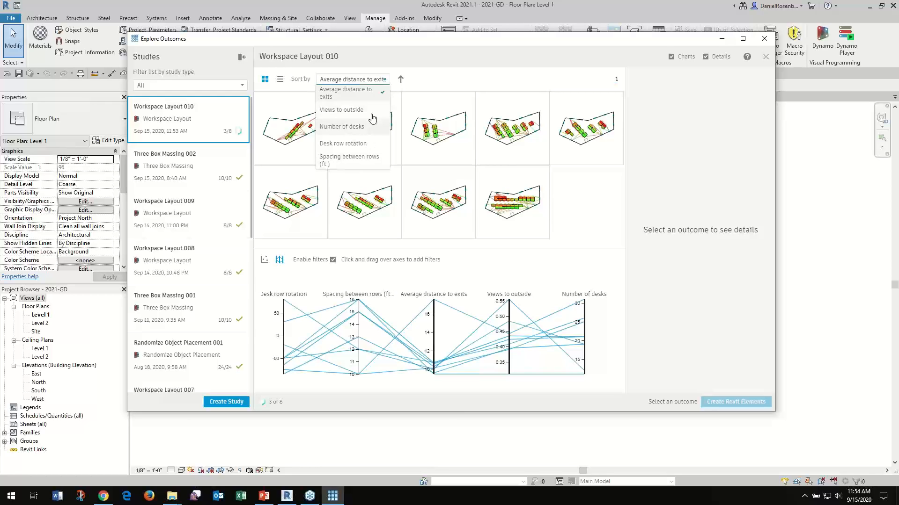
click(358, 126)
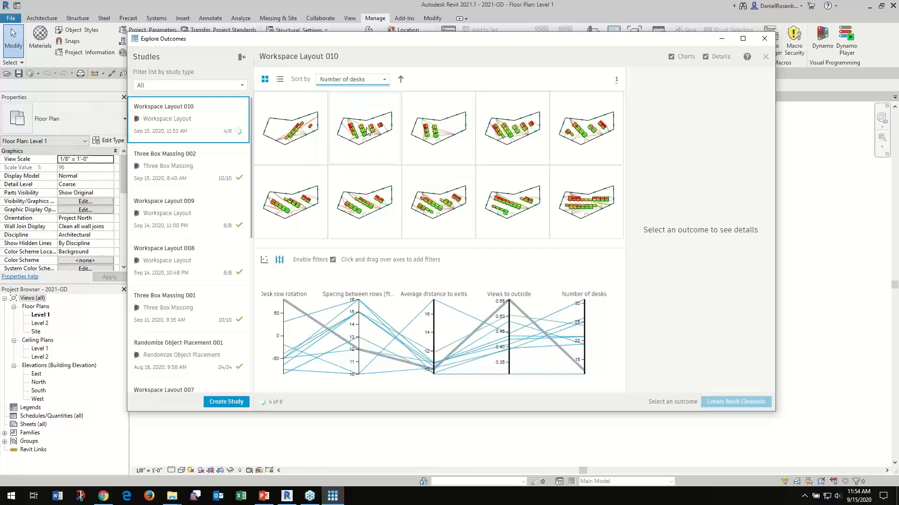
click(400, 80)
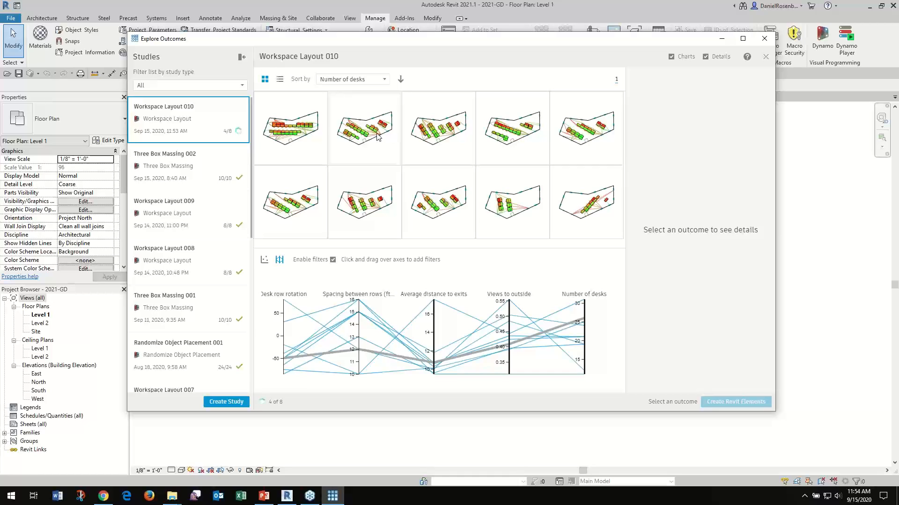
Step: View the details of the second outcome, check the second page of outcomes and point out the study's generation progress
click(378, 137)
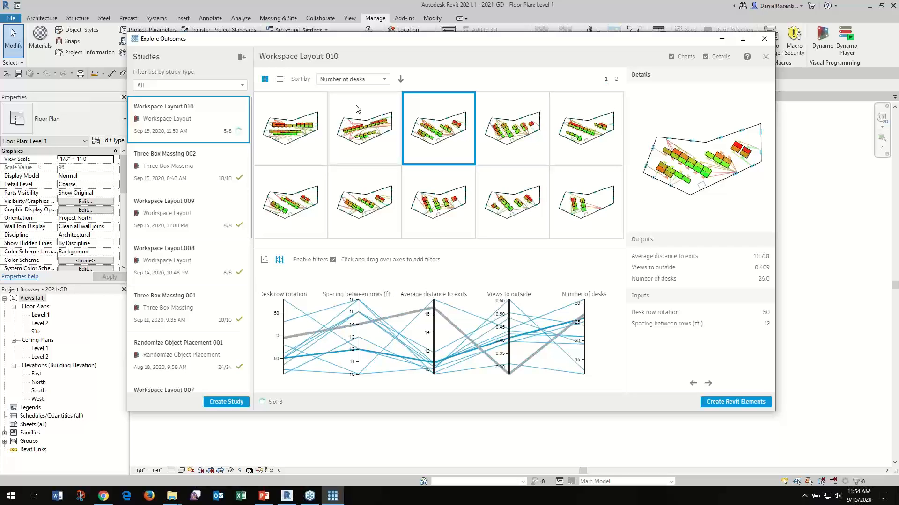
click(615, 84)
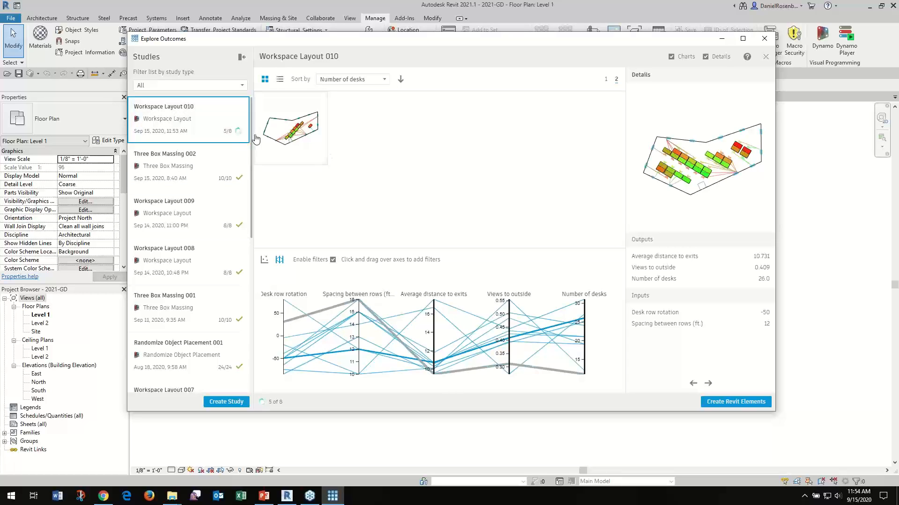
drag(190, 118, 251, 148)
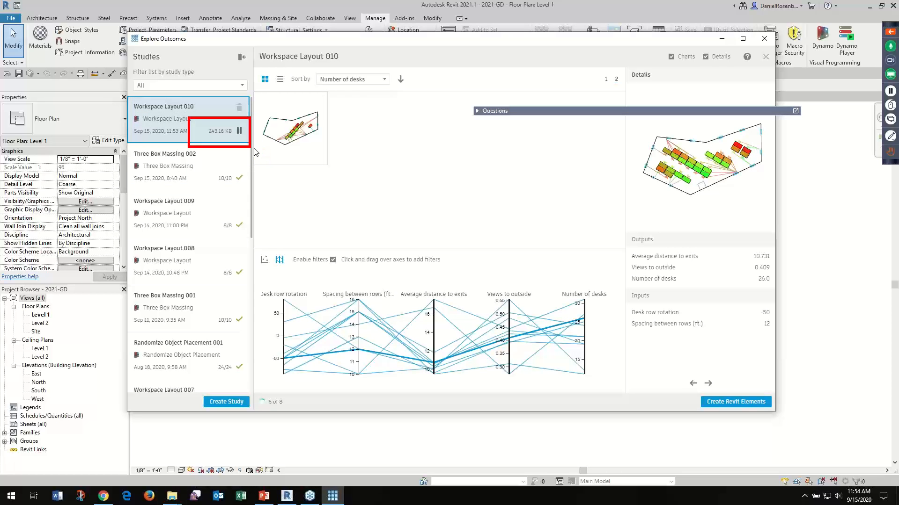
key(Escape)
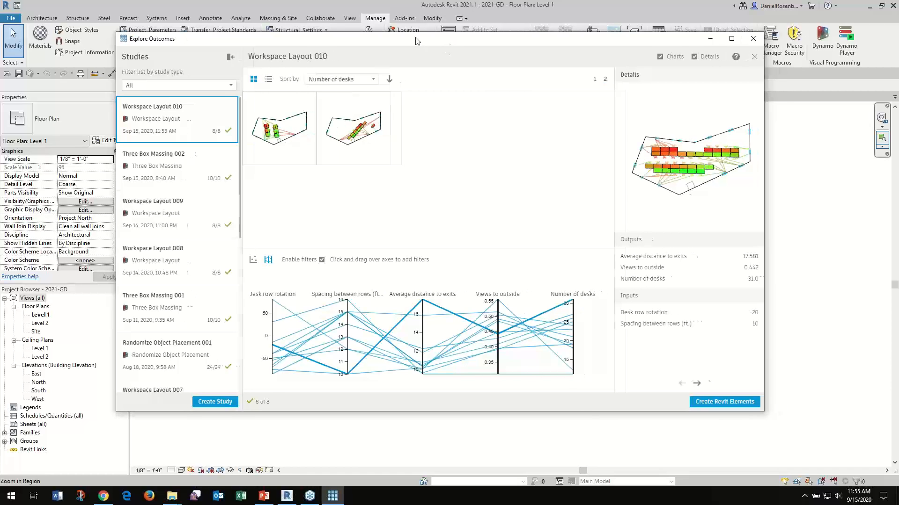
Step: Return to the first page of Workspace Layout 010 outcomes, select the second outcome and create its Revit elements
drag(444, 43, 416, 41)
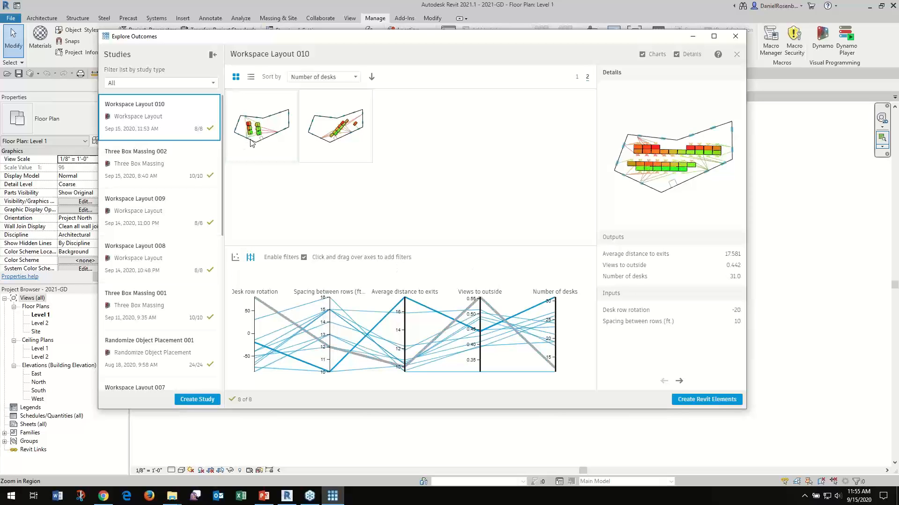
drag(668, 41, 658, 44)
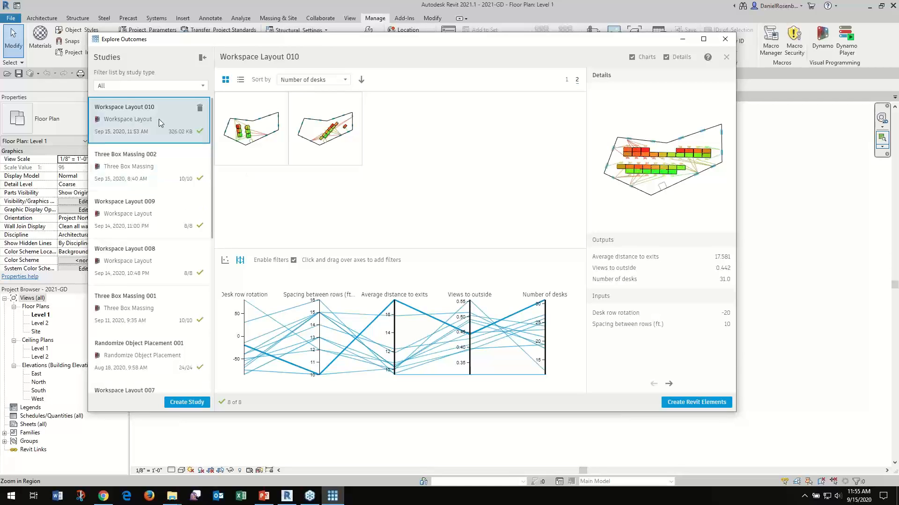
click(180, 123)
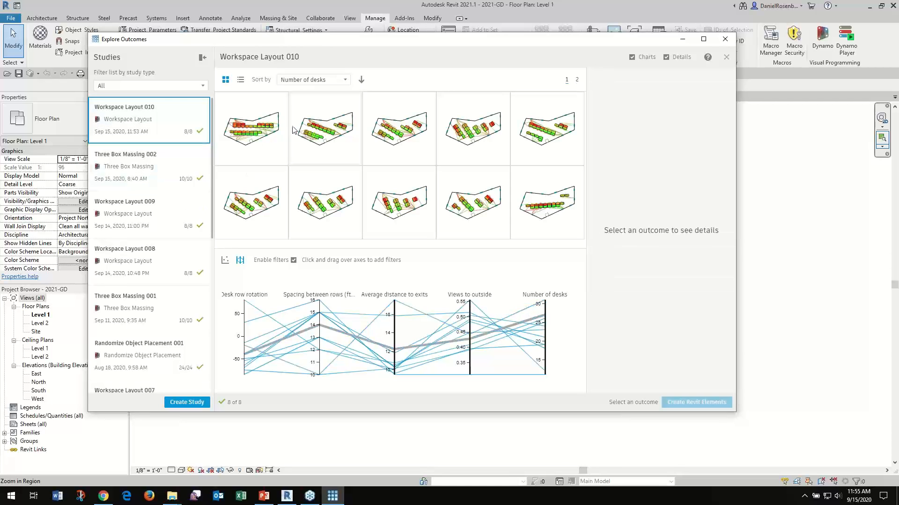
click(337, 135)
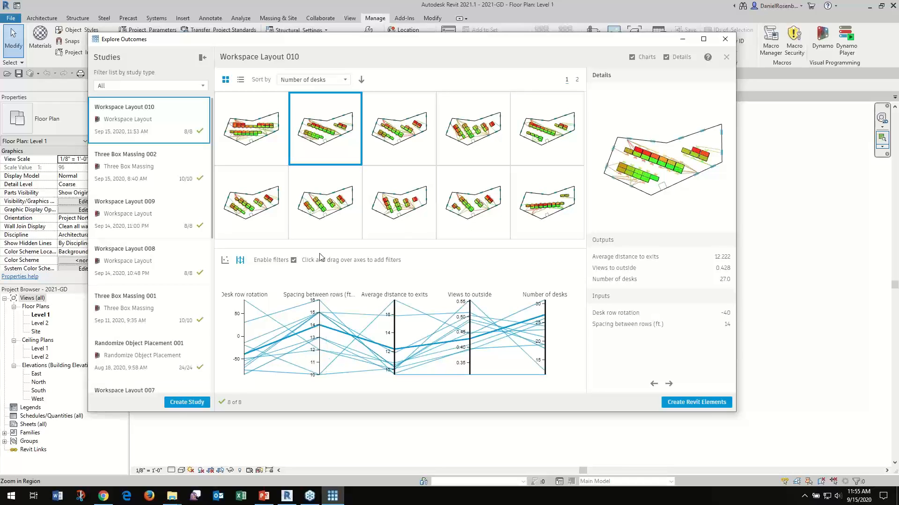
click(686, 404)
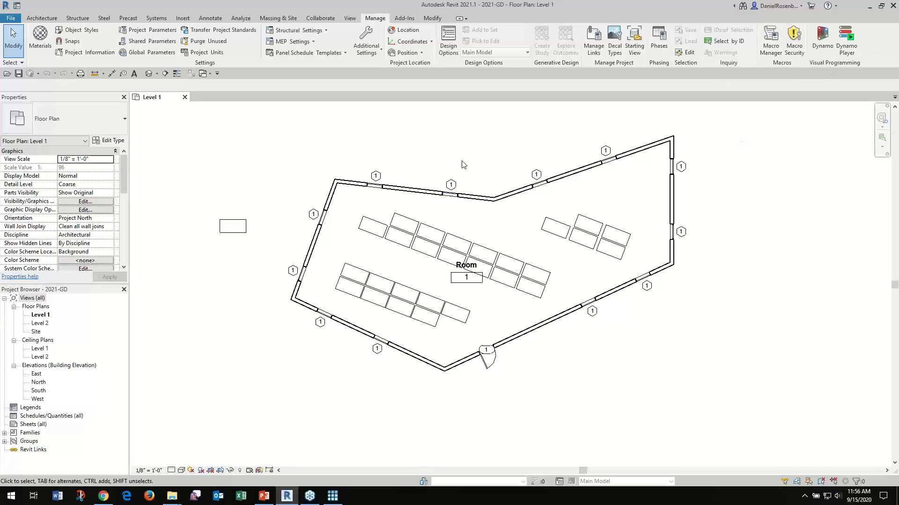
Step: Examine the generated desk rows in the Level 1 floor plan and from above in the default 3D view
scroll(436, 284, up, 3)
scroll(316, 294, down, 3)
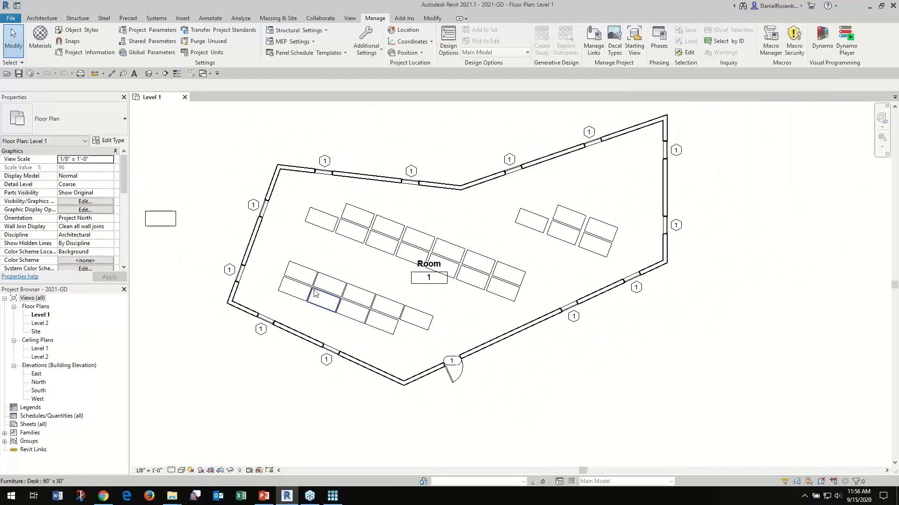
click(148, 74)
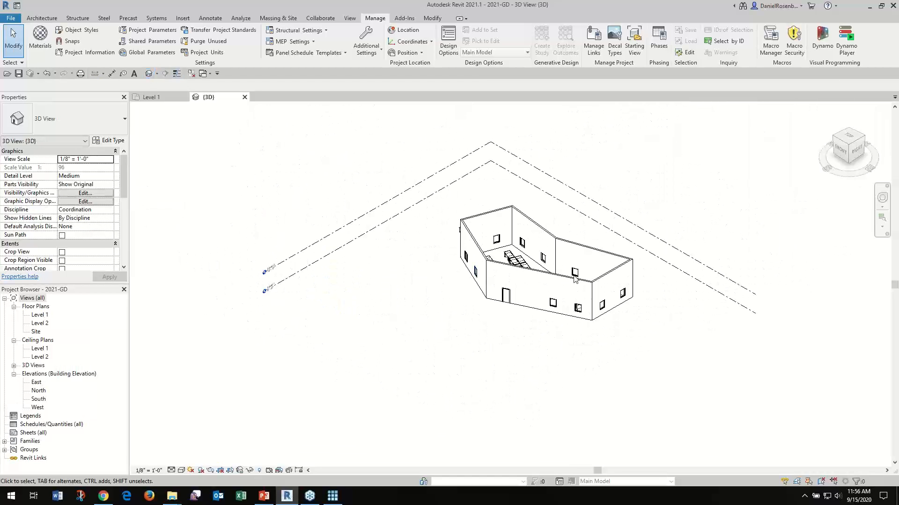
scroll(574, 274, up, 3)
shift+middle_drag(508, 254, 575, 322)
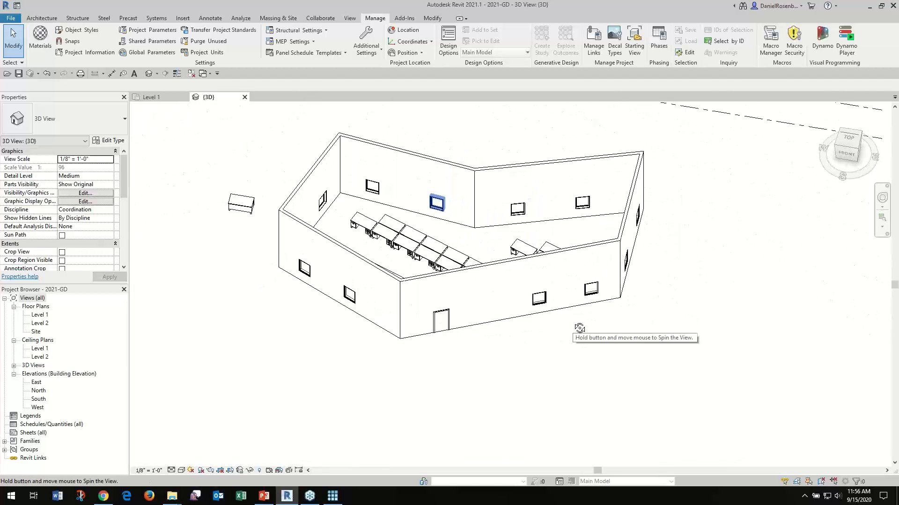
click(244, 97)
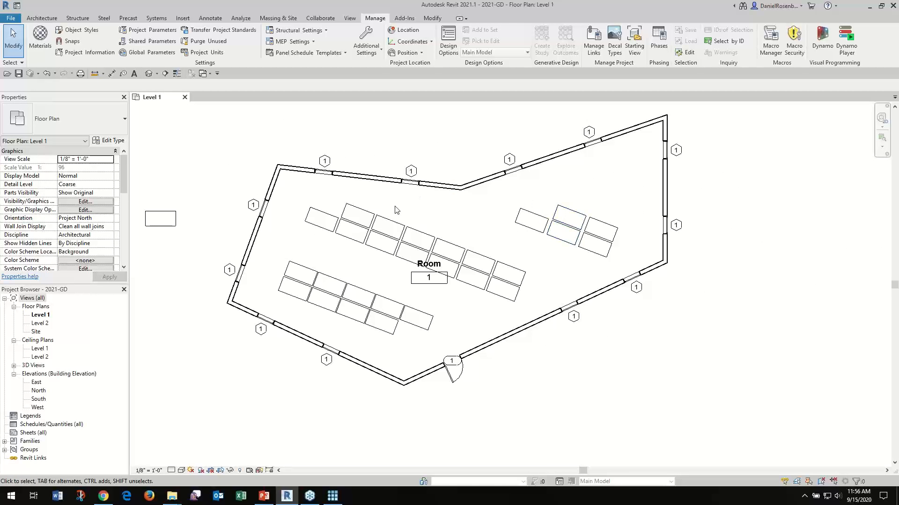
Step: Close the Explore Outcomes window and close the 2021-GD model without saving the changes
scroll(335, 258, down, 1)
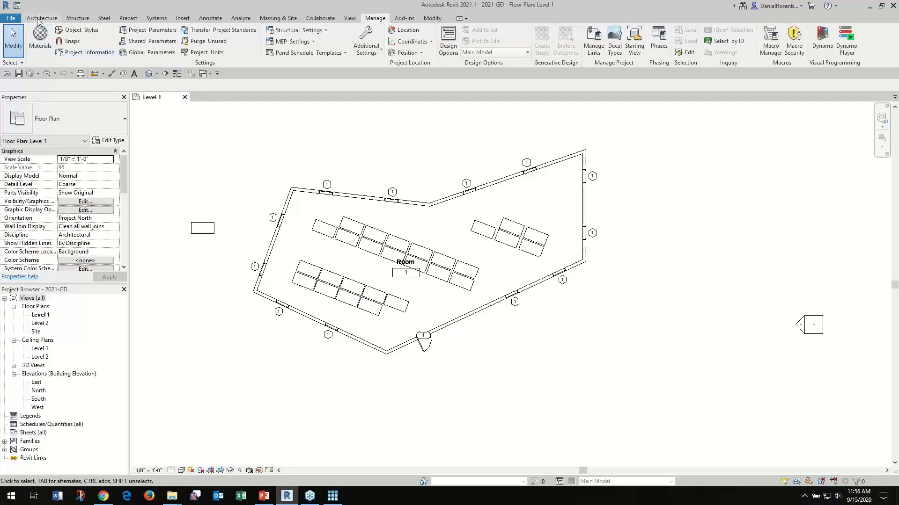
click(334, 498)
click(725, 39)
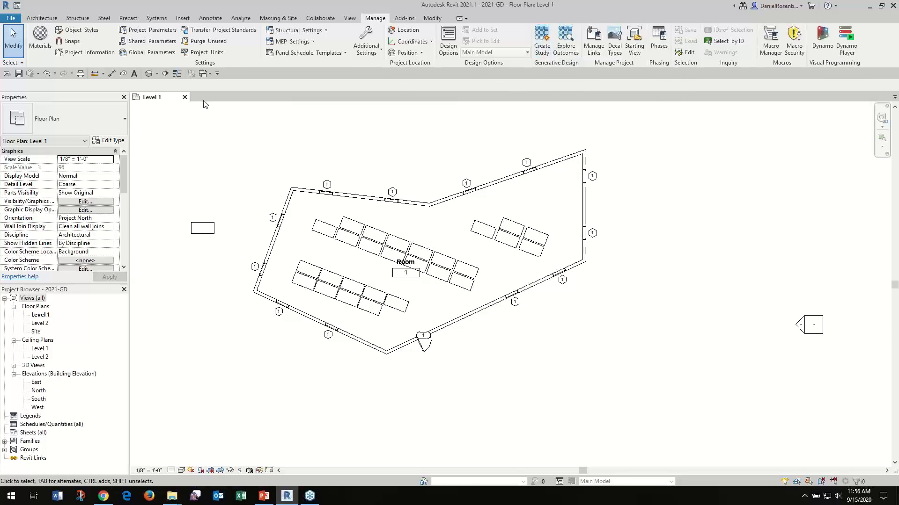
click(185, 98)
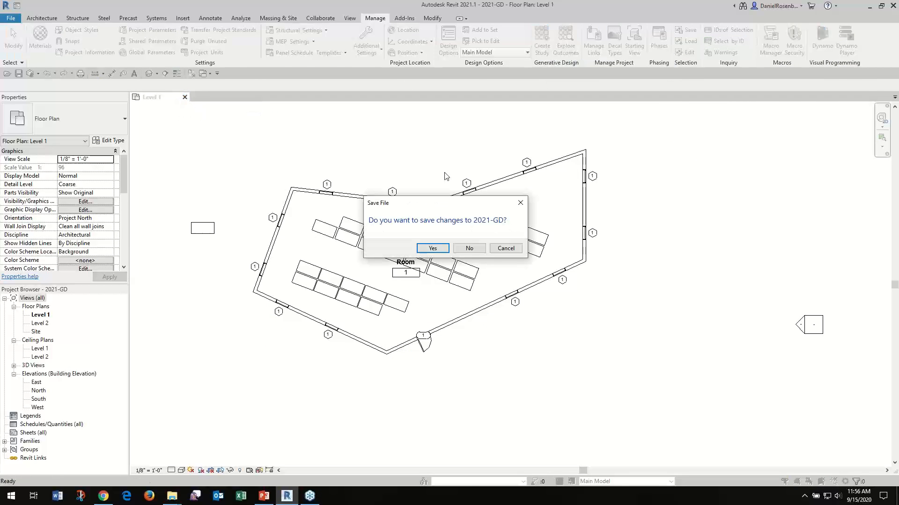
click(468, 248)
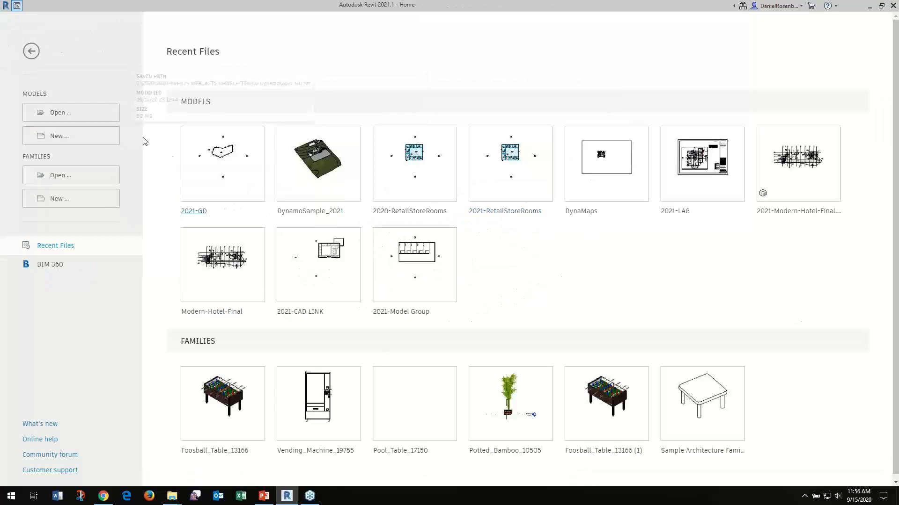
Step: Create a new project from the Imperial-Architectural Template
click(73, 135)
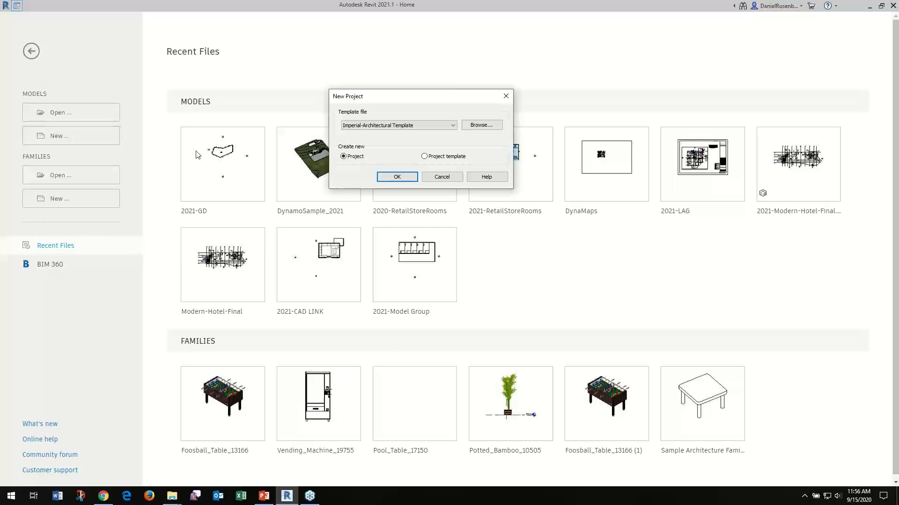
click(397, 178)
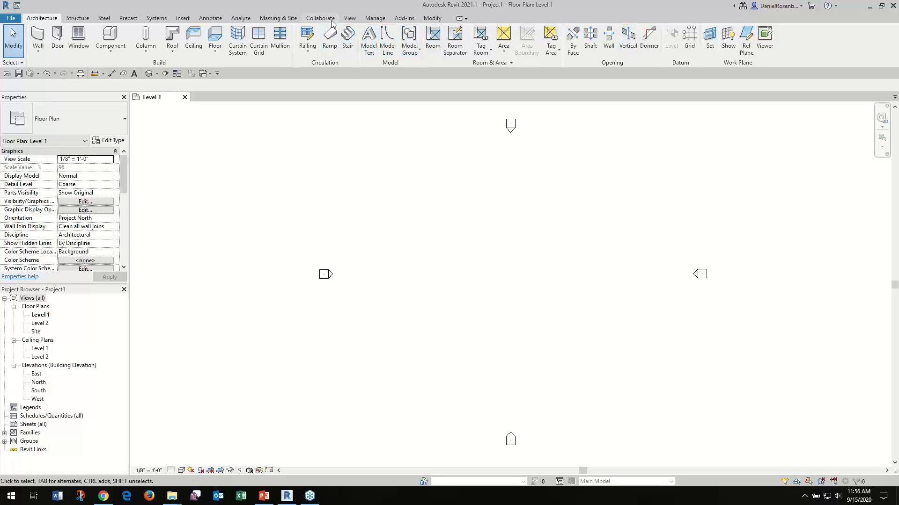
Step: Create a generative design study of the Three Box Massing type and generate its outcomes with the Optimize method
click(374, 19)
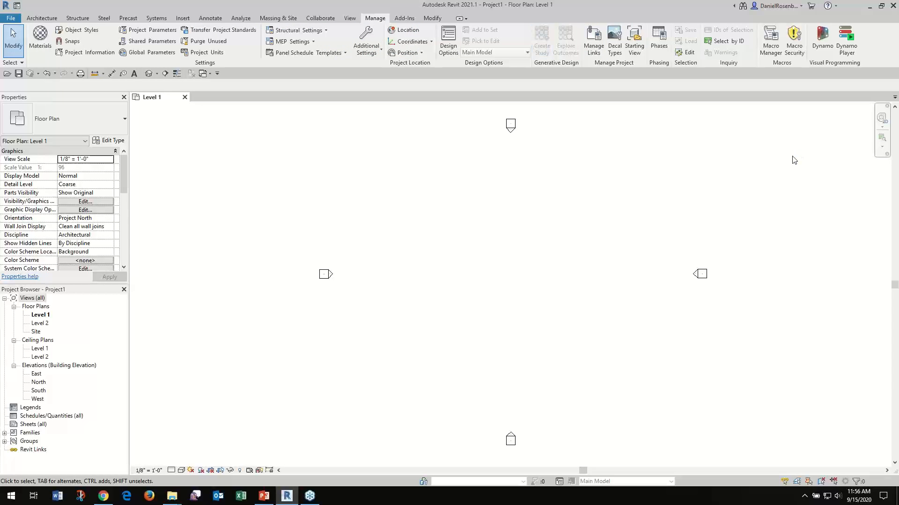
drag(736, 59, 649, 56)
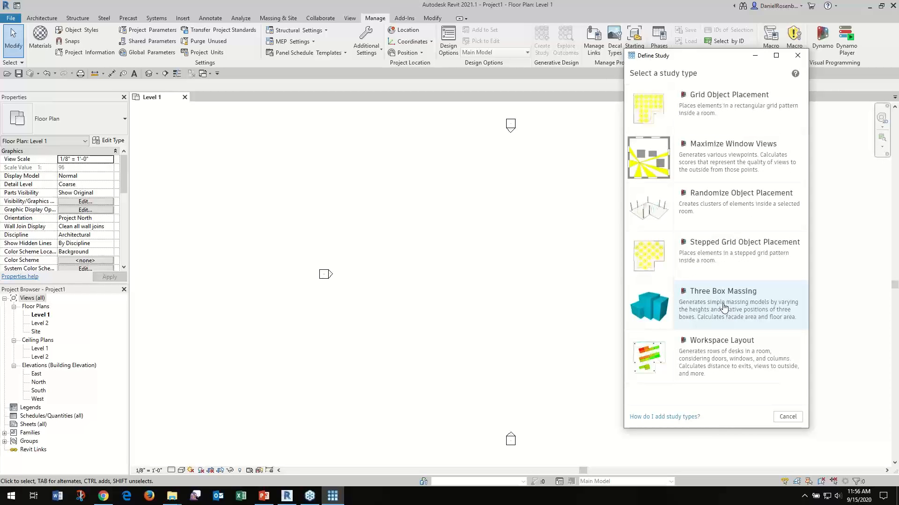
click(723, 308)
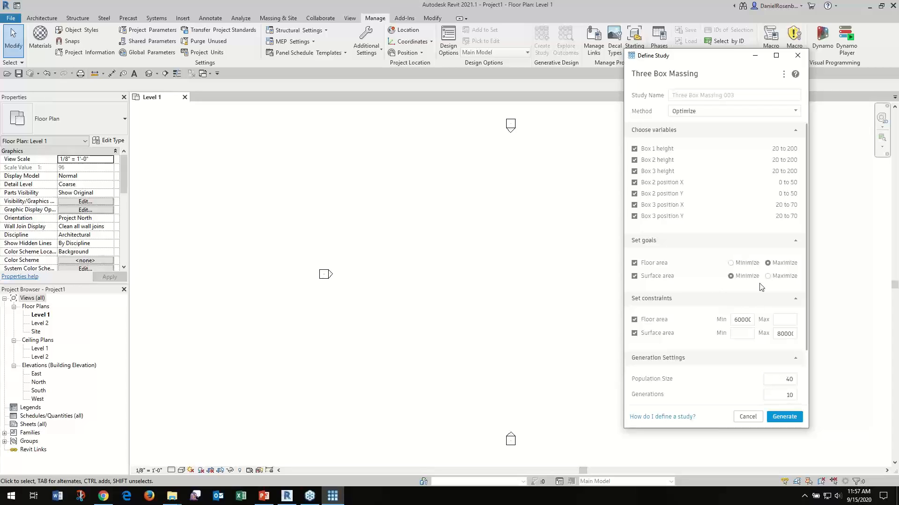
click(795, 420)
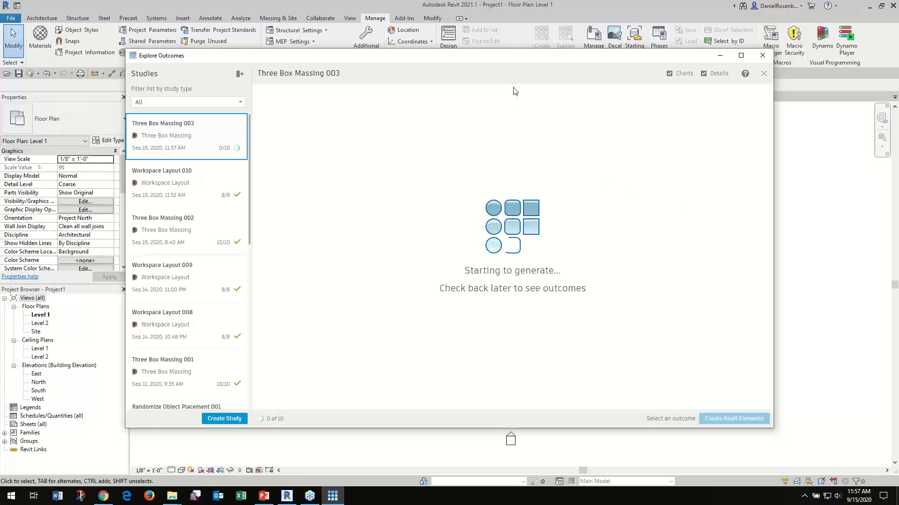
Step: Sort the Three Box Massing 003 outcomes by Surface area in descending order
drag(524, 59, 570, 67)
drag(576, 65, 577, 60)
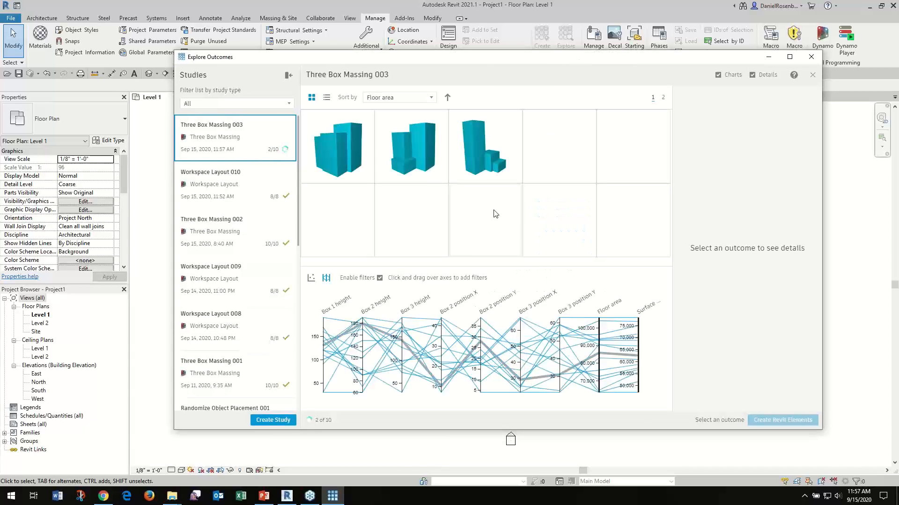
click(338, 154)
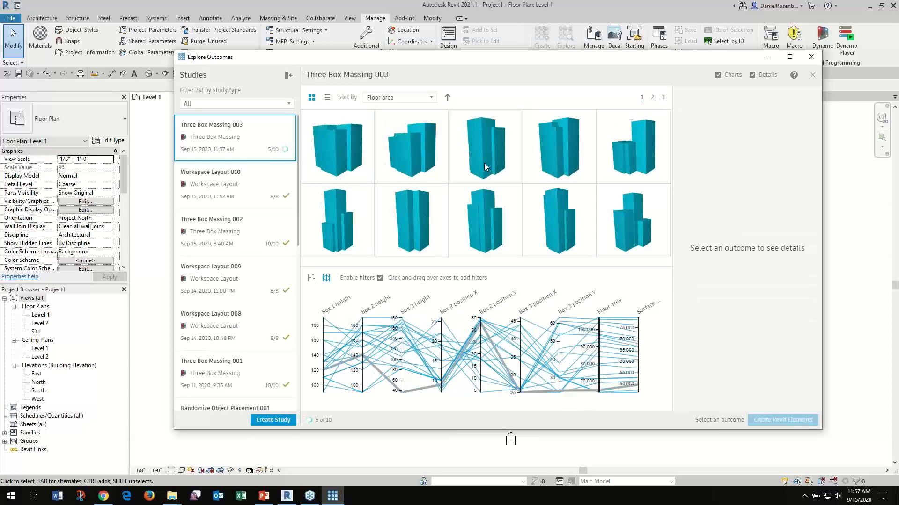
click(433, 99)
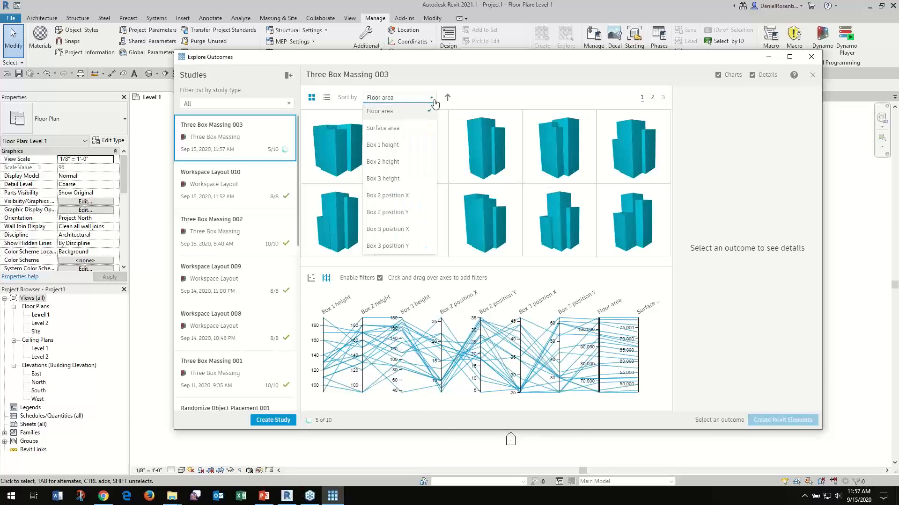
click(404, 129)
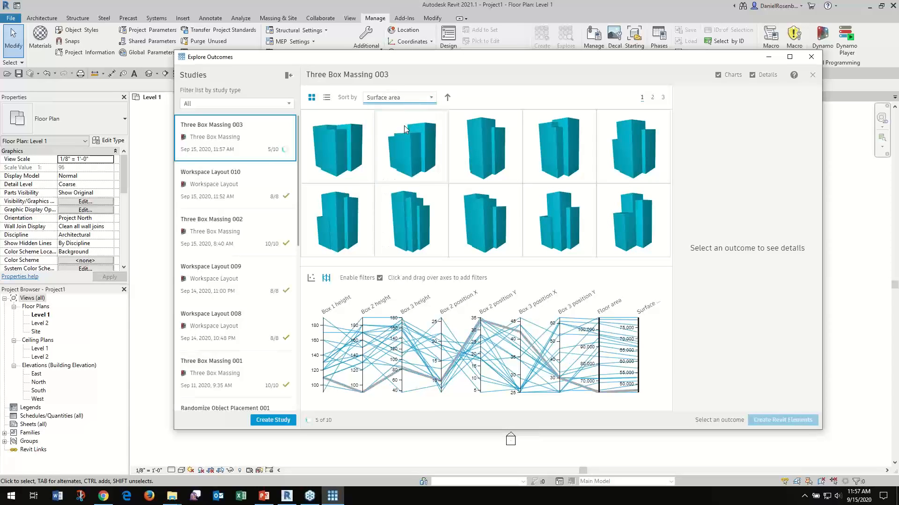
click(448, 98)
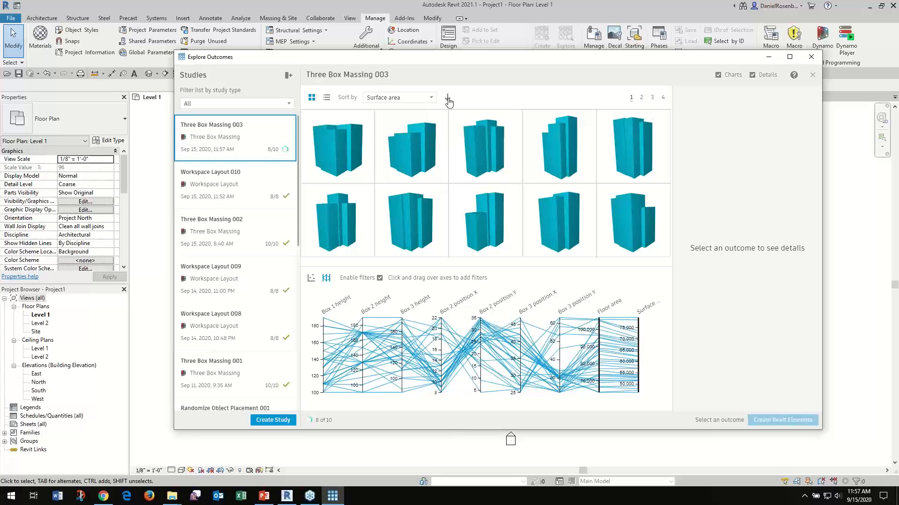
Step: View the first massing outcome's details, and select the fourth outcome in the second row
click(341, 148)
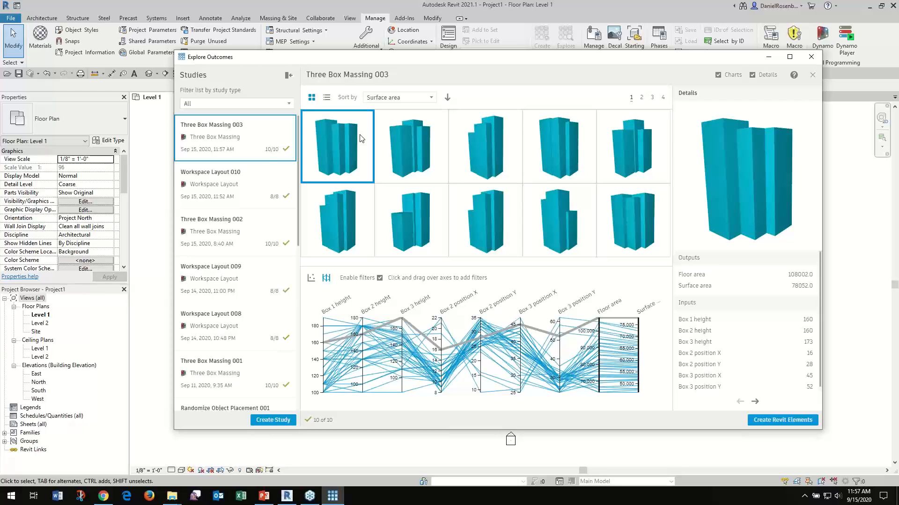
click(556, 215)
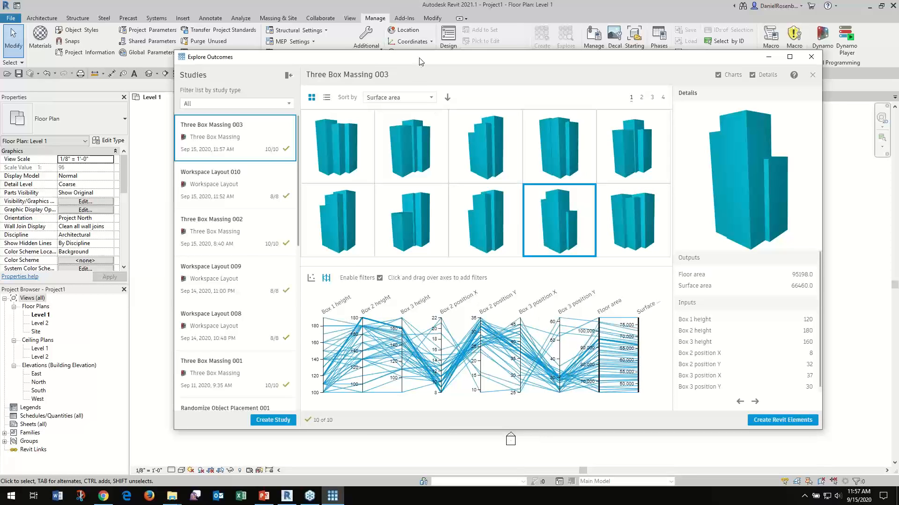
mouse_move(421, 59)
mouse_down()
mouse_move(447, 62)
mouse_move(420, 65)
mouse_up()
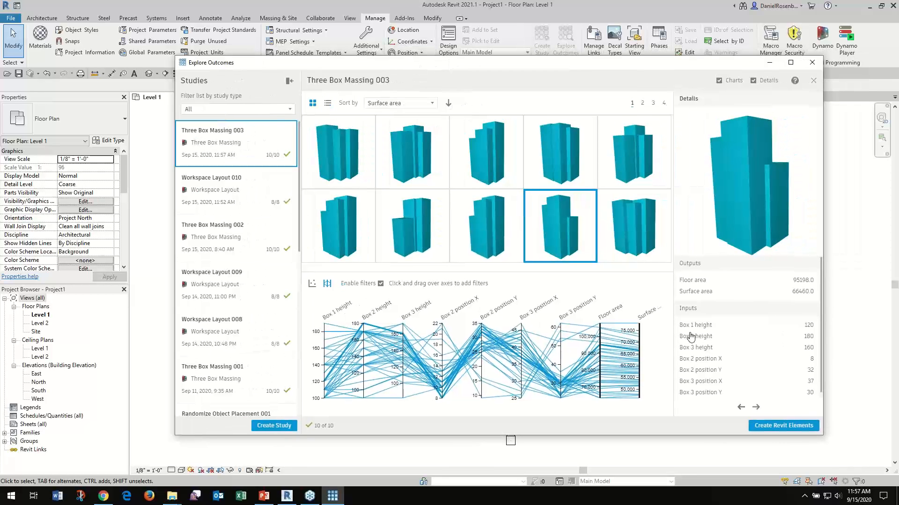
Step: Create Revit elements from the selected massing outcome, and show mass form and floors in the Level 1 plan
click(763, 426)
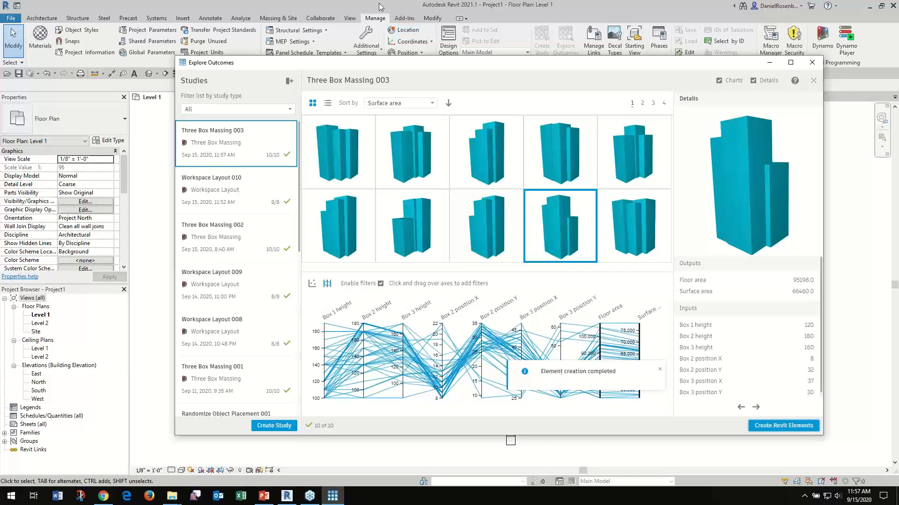
click(379, 4)
click(278, 17)
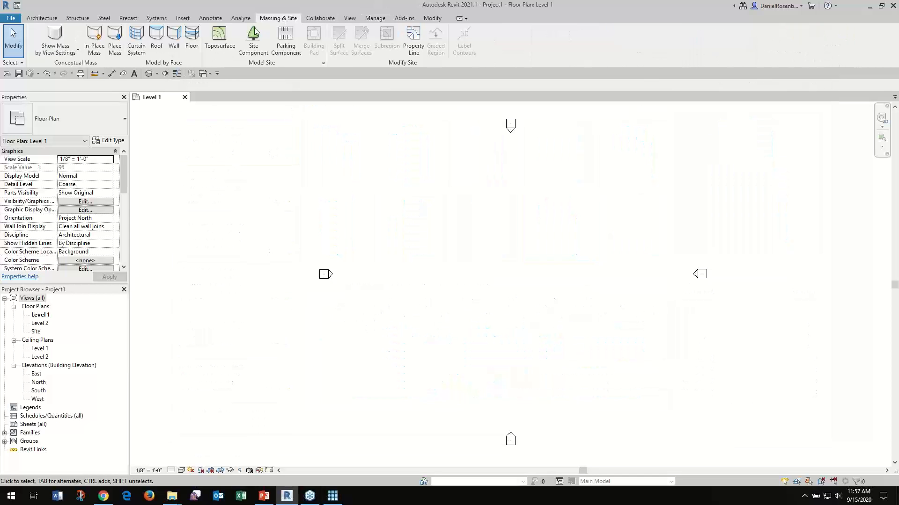
click(55, 40)
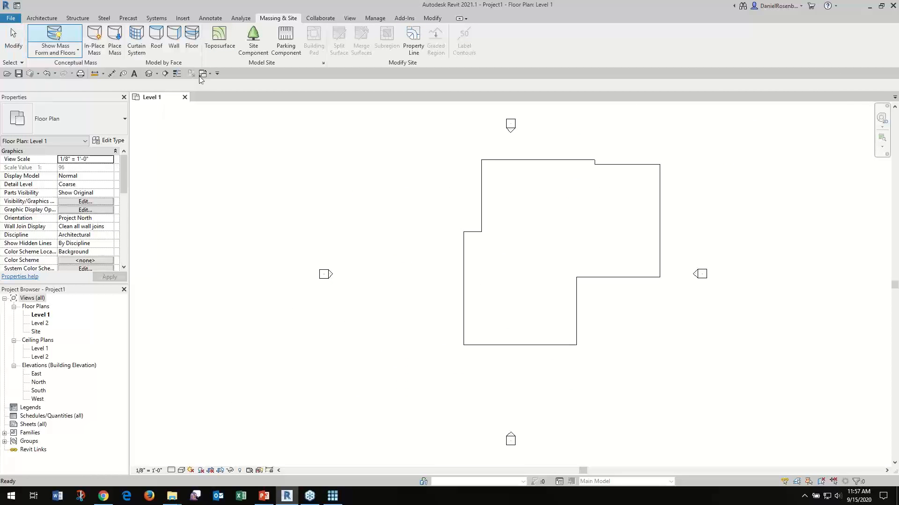
Step: Open the default 3D view and show the created three-box mass shaded, seen from the front and slightly above
click(149, 74)
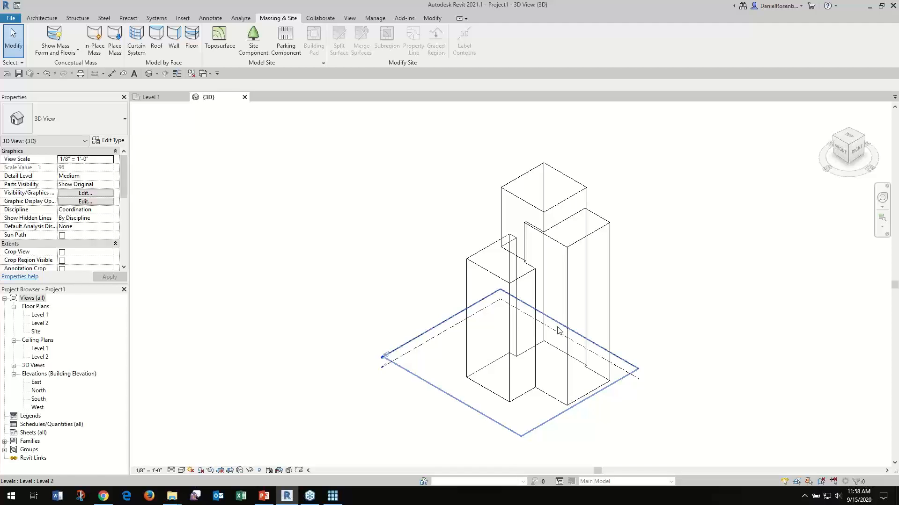
shift+middle_drag(411, 312, 479, 302)
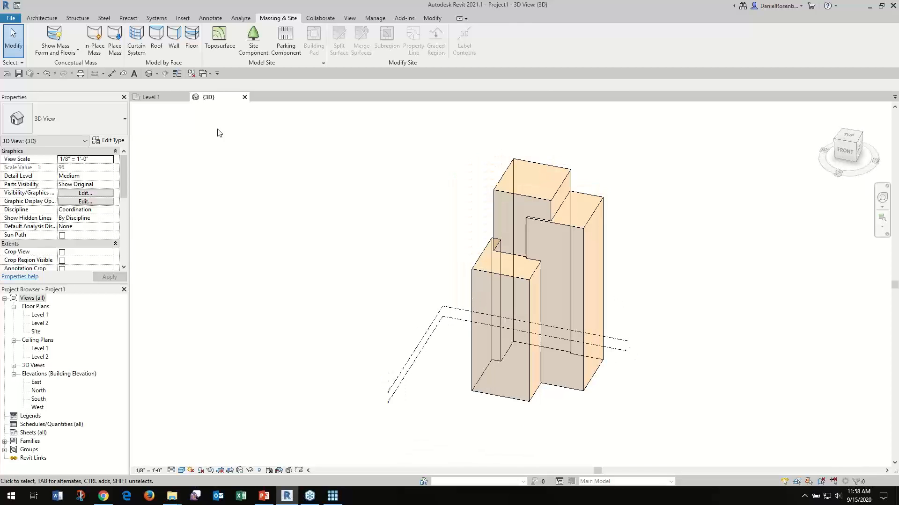
Step: Return to the Level 1 floor plan, and switch to the PowerPoint presentation
click(150, 96)
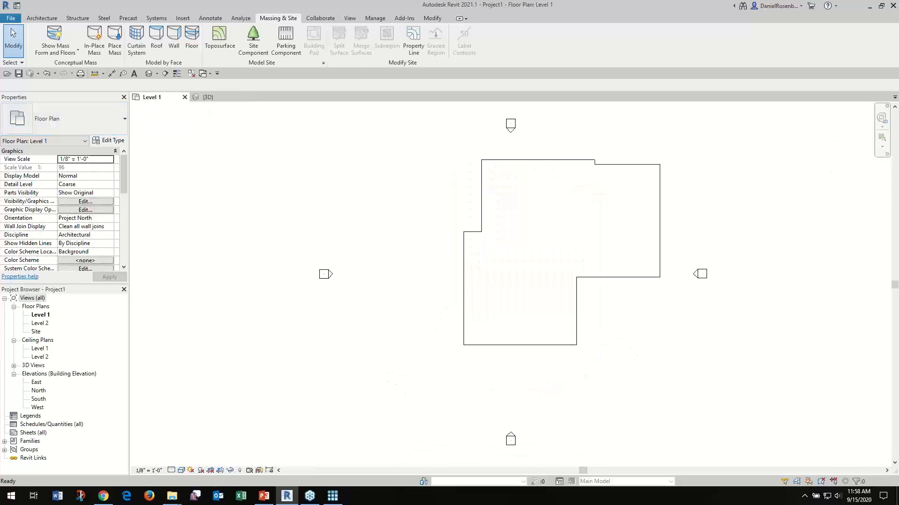
key(alt+Tab)
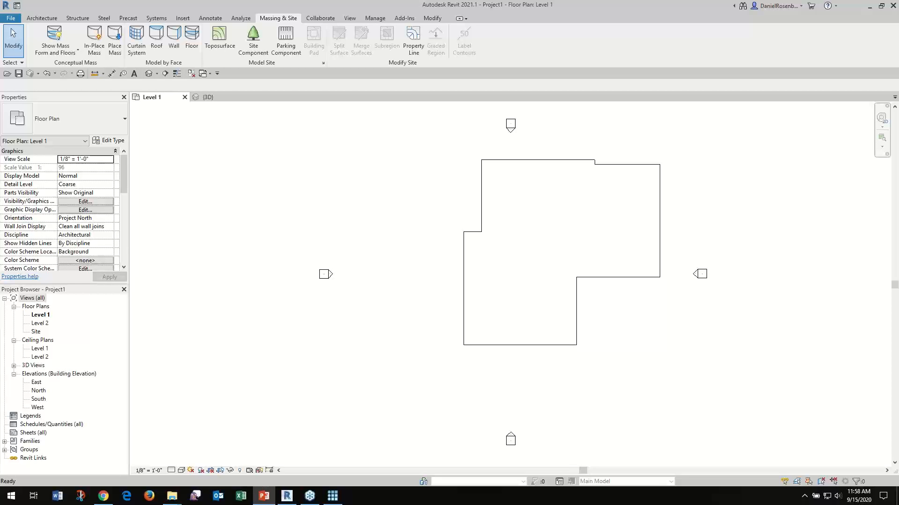